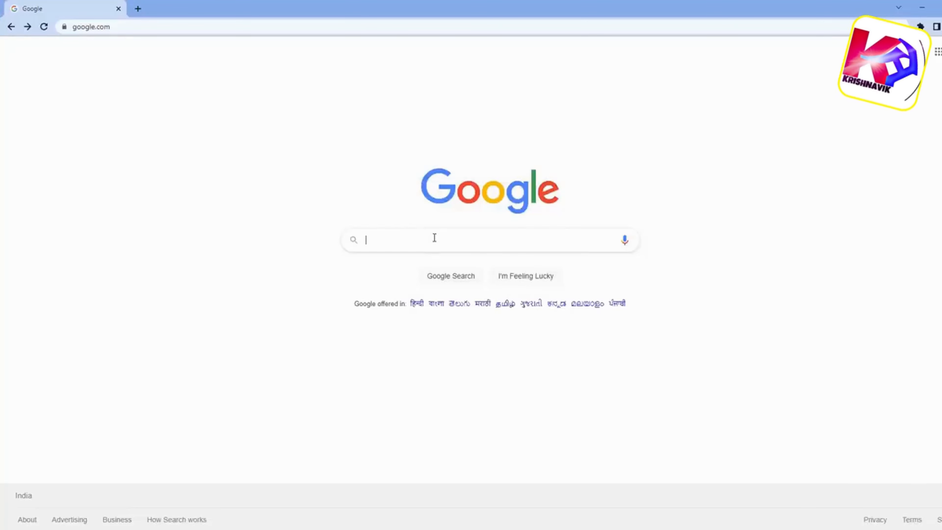
- Search Google for "download rhel 9" and open the Red Hat Enterprise Linux Download page on developers.redhat.com
click(434, 237)
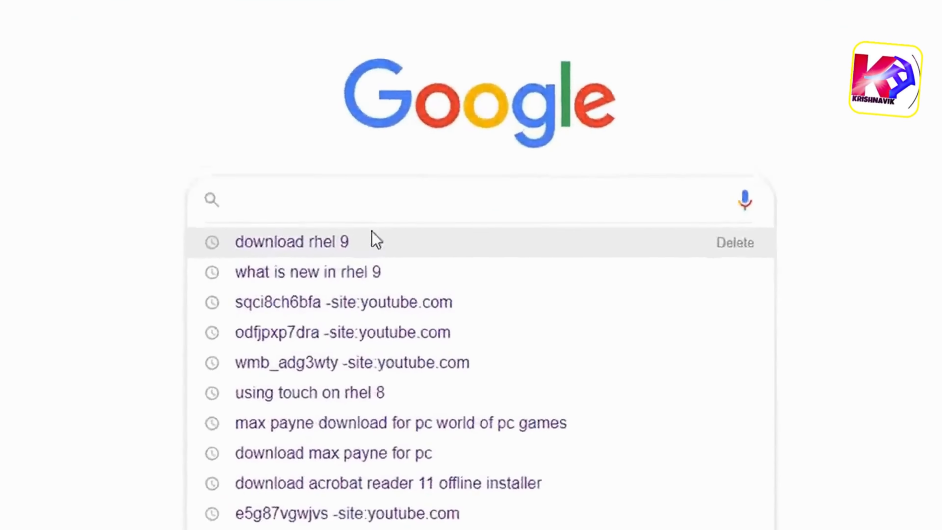
click(435, 259)
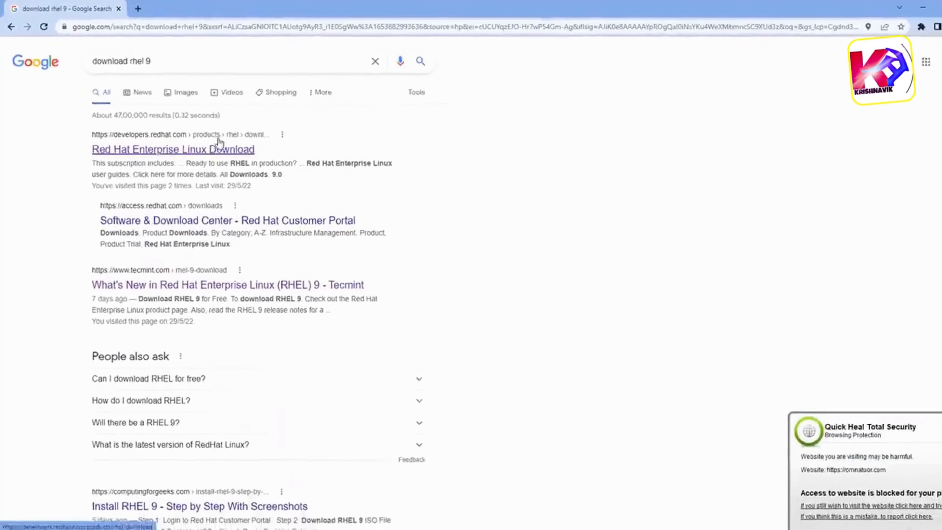
click(225, 149)
- Look through the listed RHEL downloads and request the version 9.0 download
scroll(390, 278, down, 6)
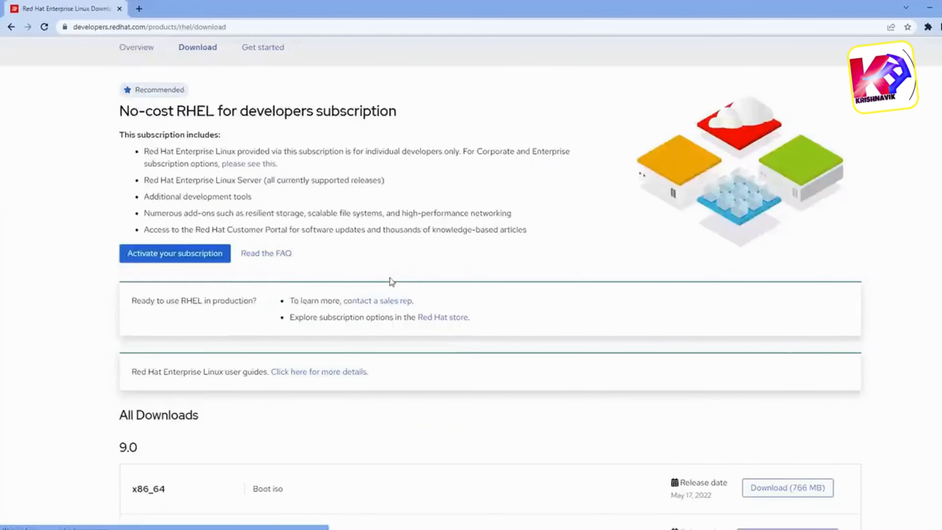
scroll(362, 331, down, 3)
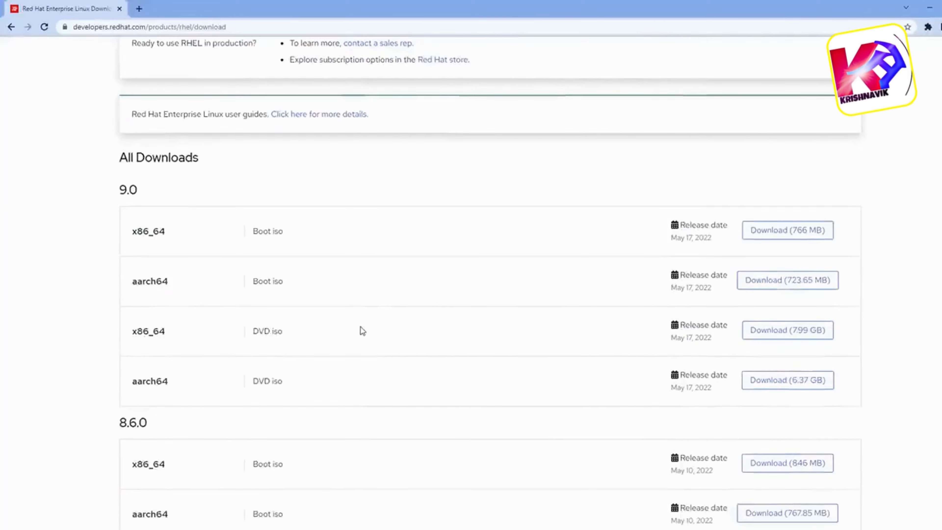
scroll(363, 330, down, 20)
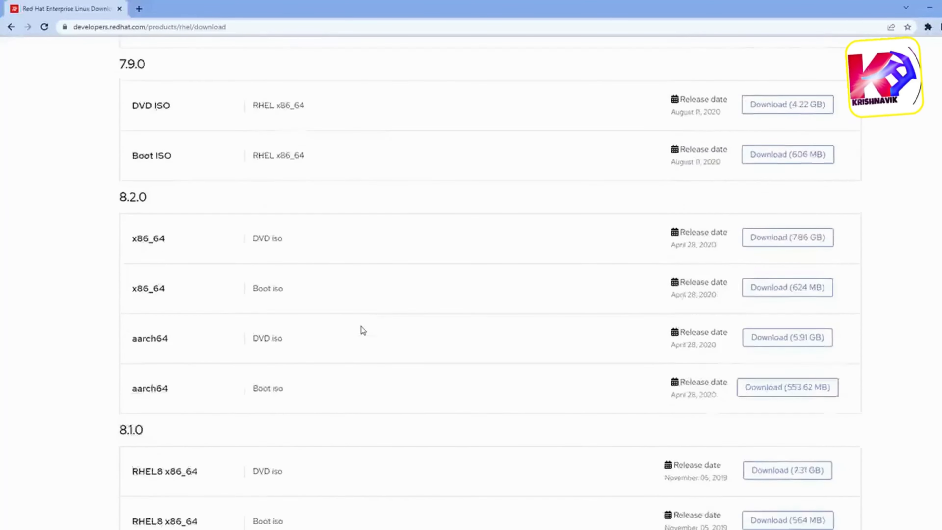
scroll(362, 330, up, 20)
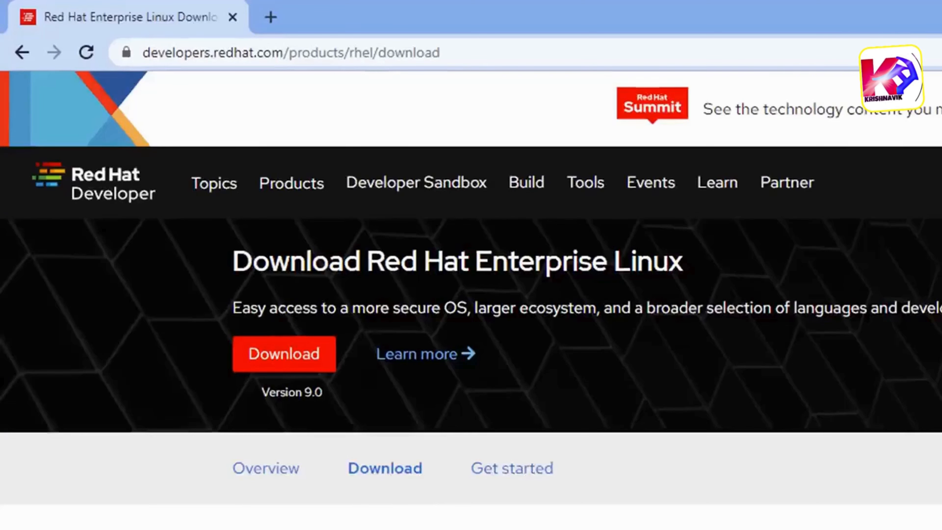
click(299, 362)
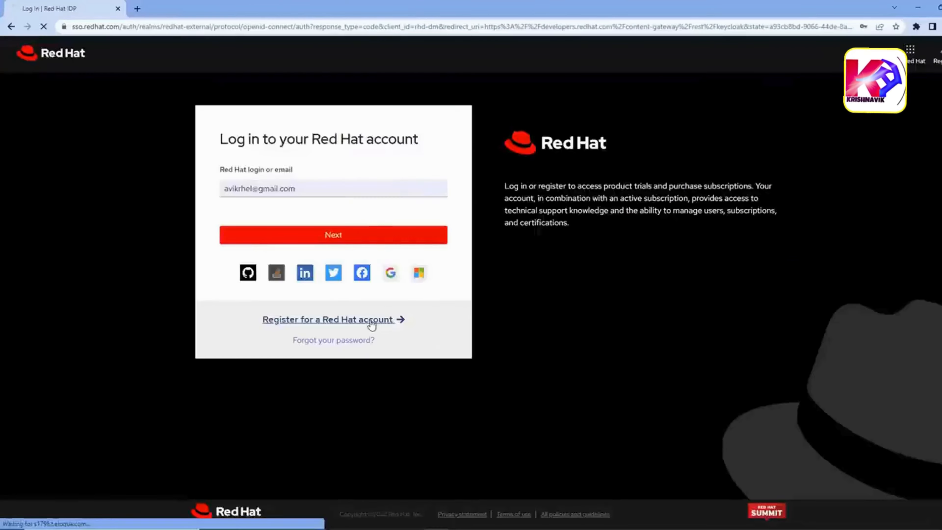
- Open the Red Hat account registration form and examine its required fields and job role choices
click(519, 418)
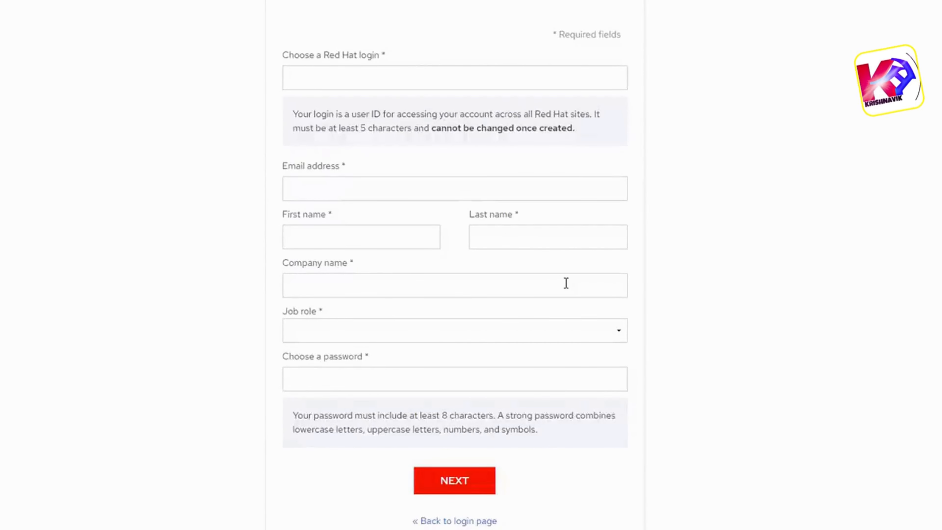
click(620, 333)
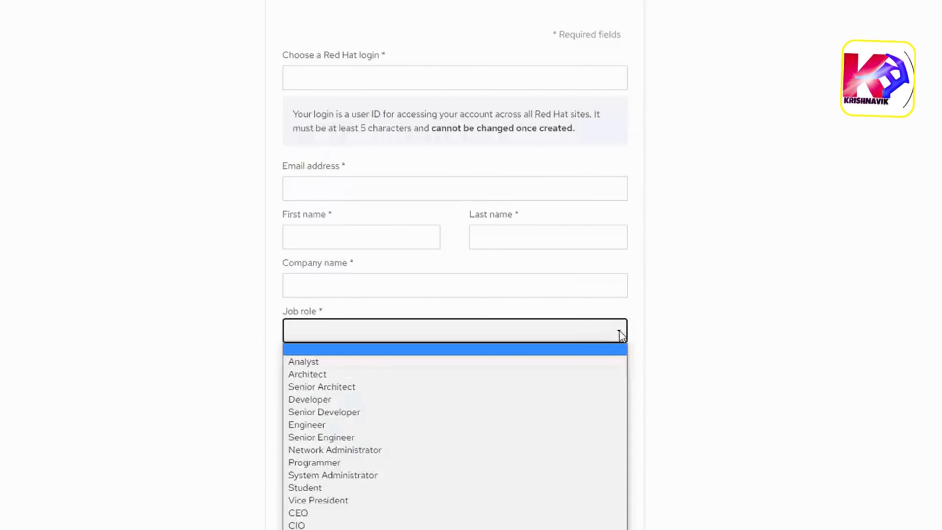
click(658, 328)
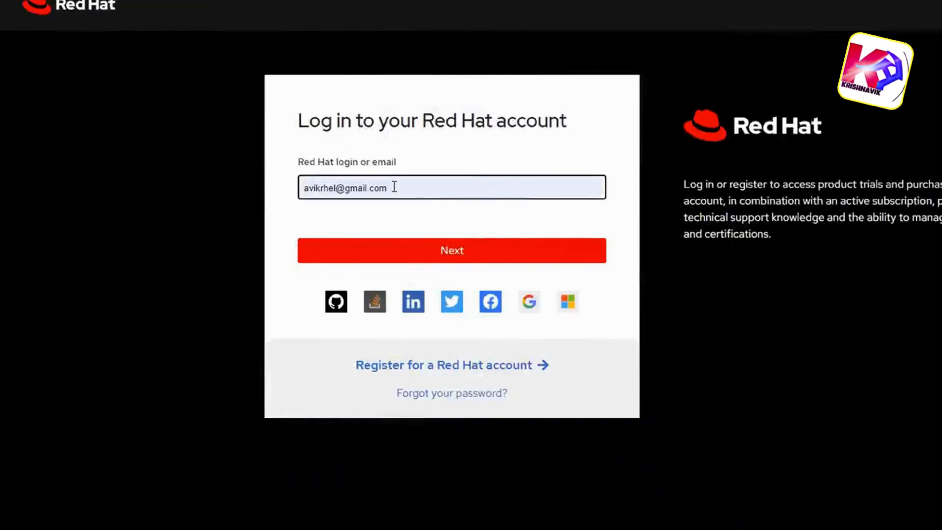
- Log in to the Red Hat account with the filled-in e-mail address and the account password
click(457, 254)
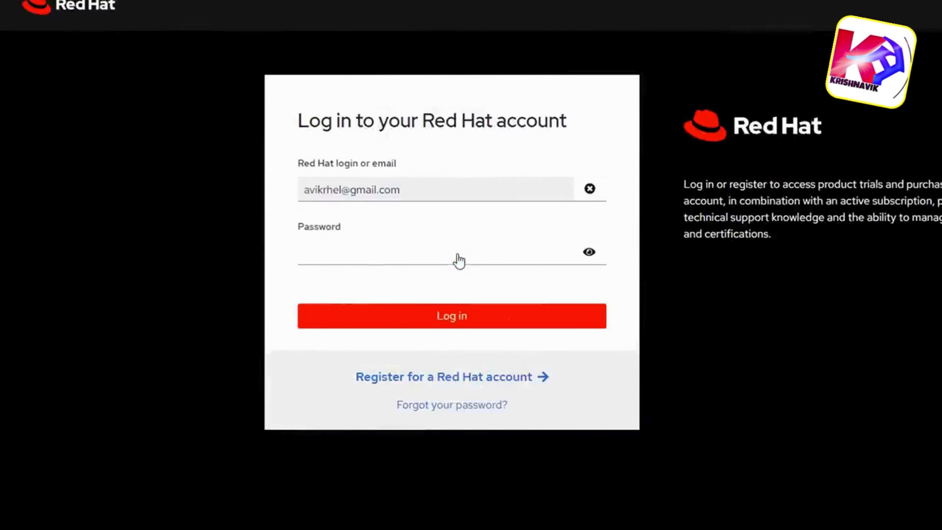
click(461, 284)
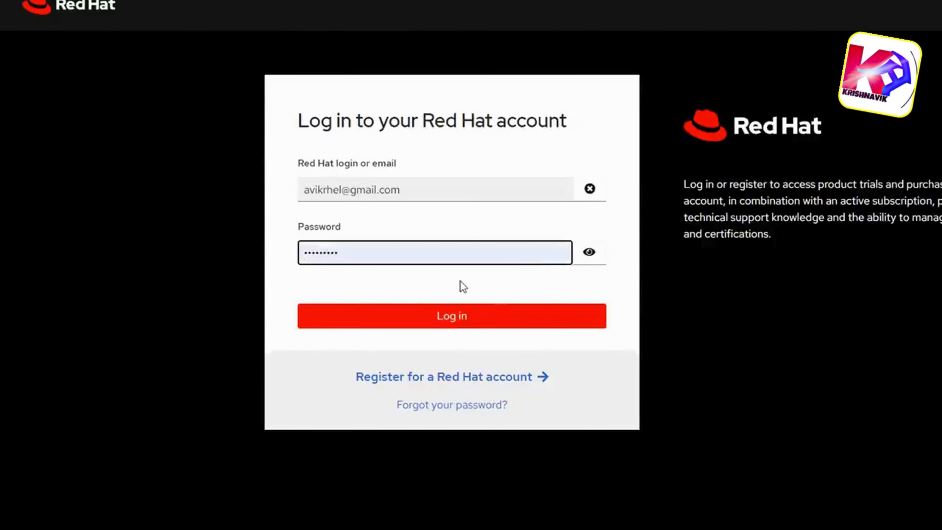
click(464, 319)
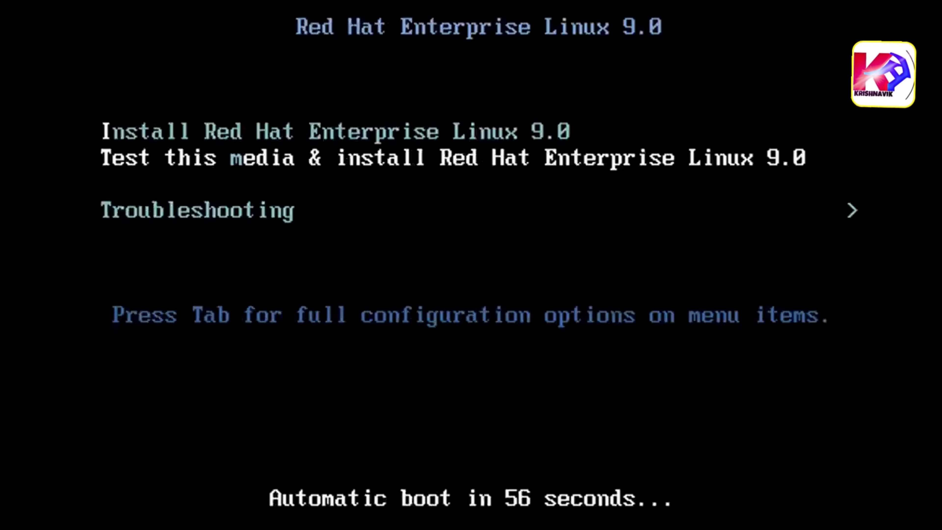
- Boot the Install Red Hat Enterprise Linux 9.0 entry and choose English (India) as the installation language
key(Up)
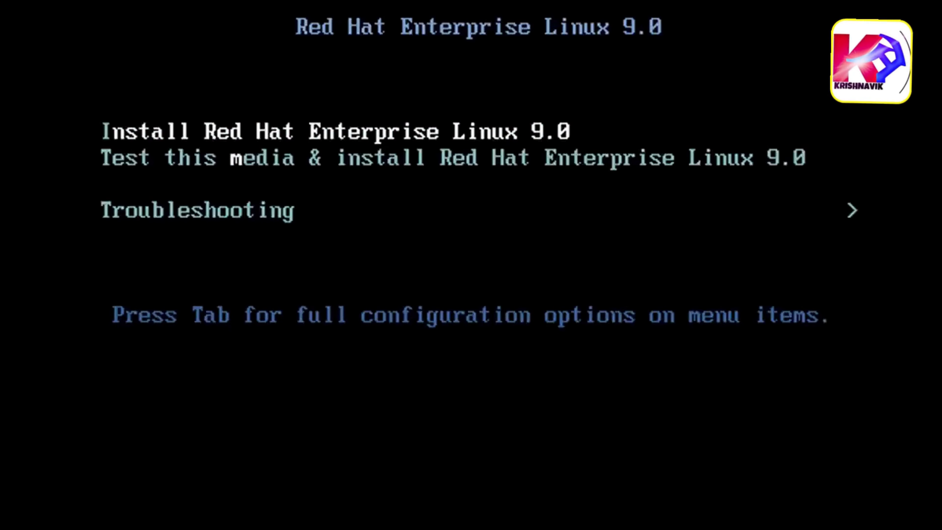
key(Return)
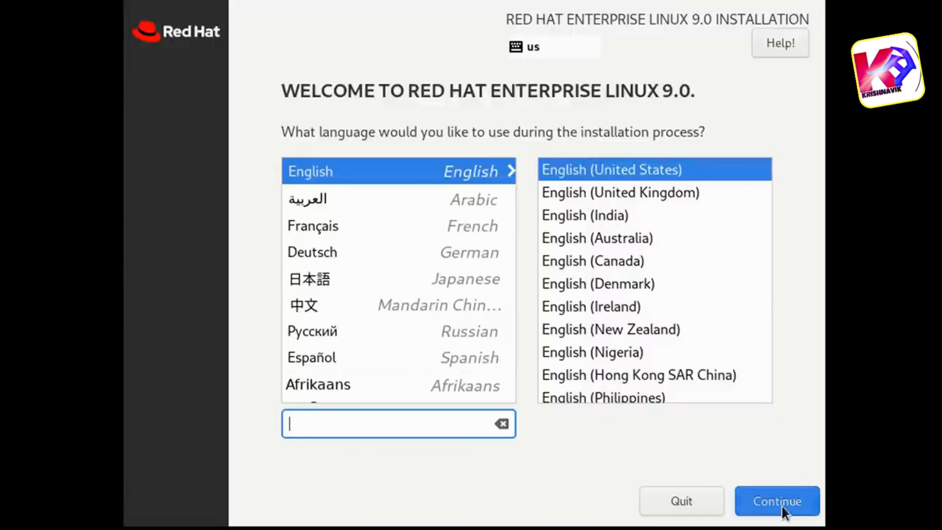
click(563, 216)
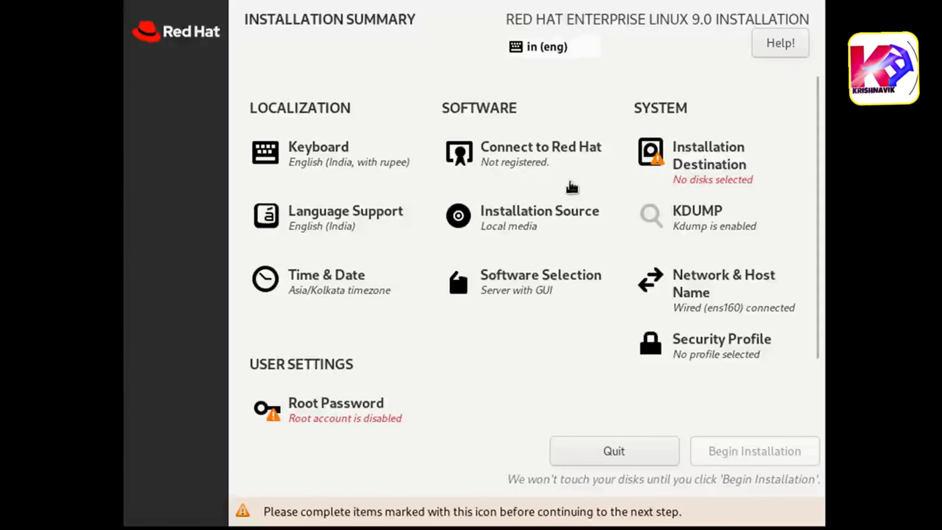
- Examine the Connect to Red Hat settings, including the additional options, and return to the installation summary
click(520, 163)
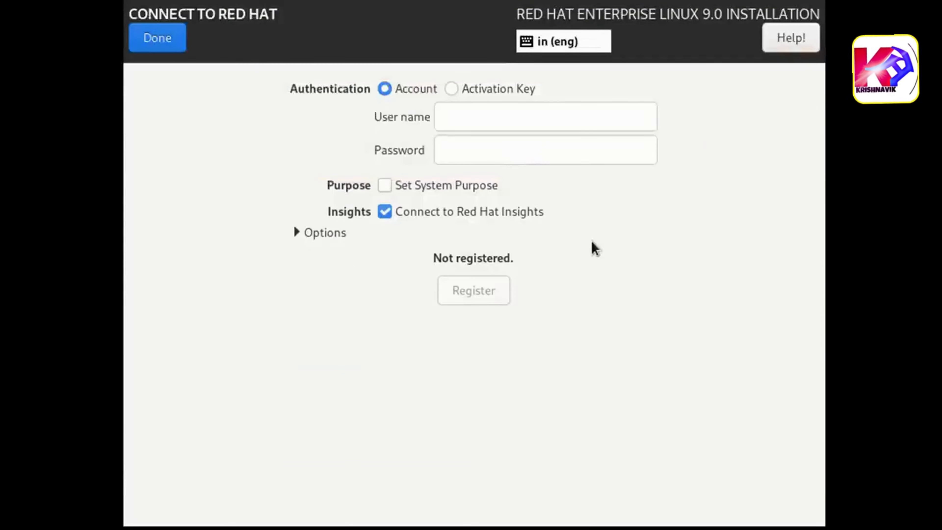
click(297, 233)
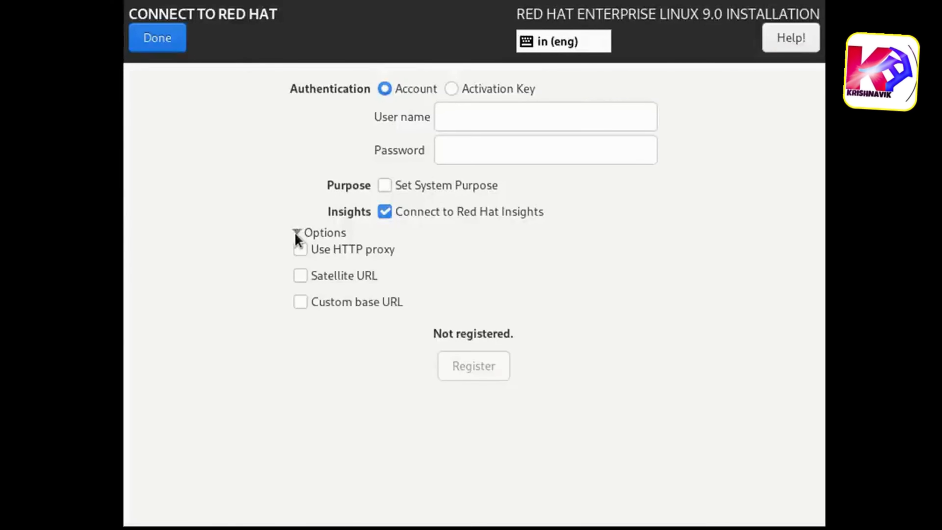
click(157, 44)
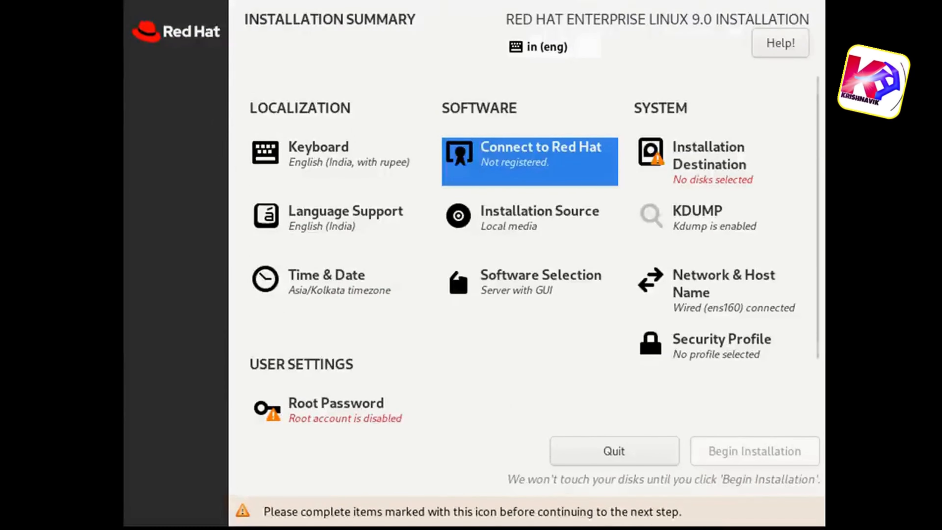
- Select the VMware Virtual NVMe Disk as the installation destination with Custom storage configuration
click(704, 160)
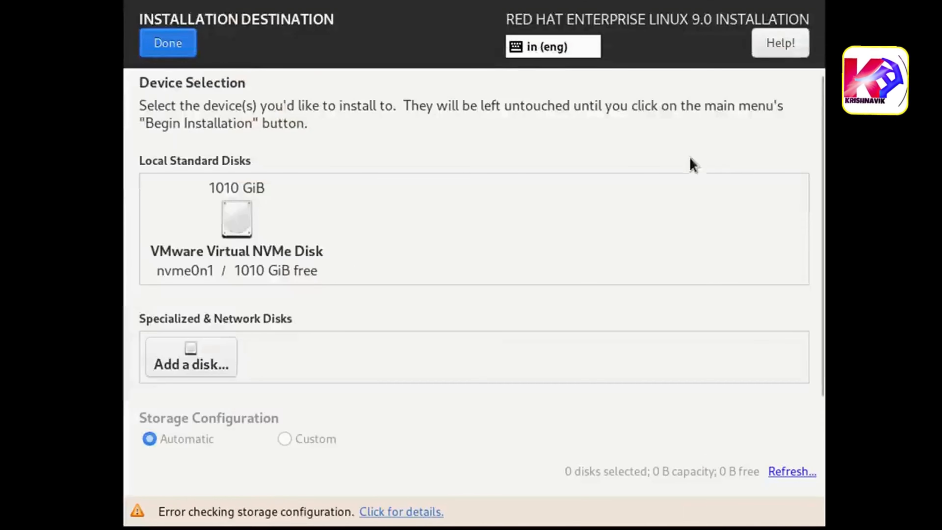
click(257, 254)
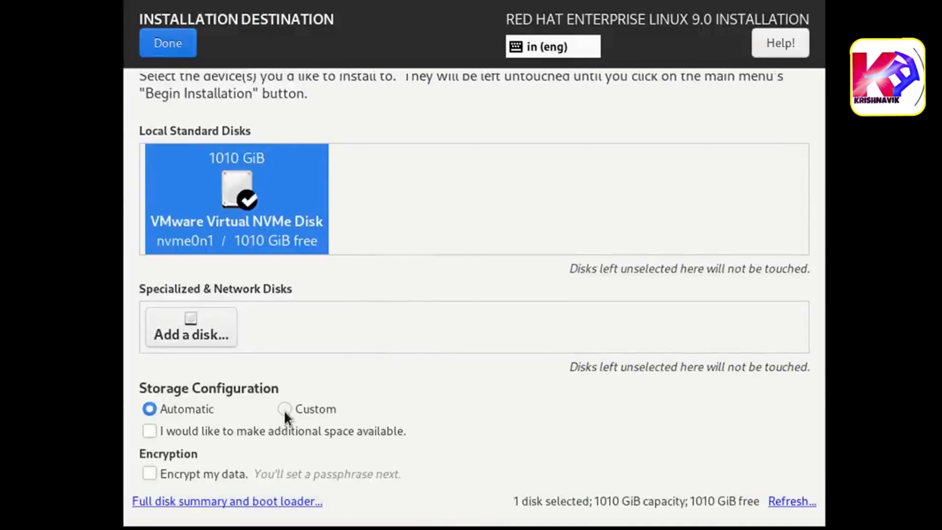
click(285, 412)
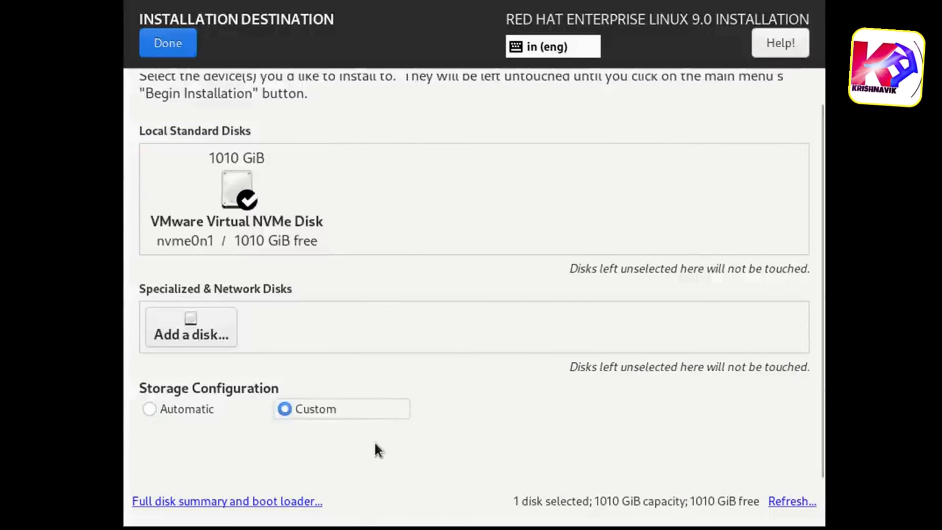
click(168, 43)
- Keep LVM as the partitioning scheme and add a /boot mount point with a desired capacity of 2048
click(415, 255)
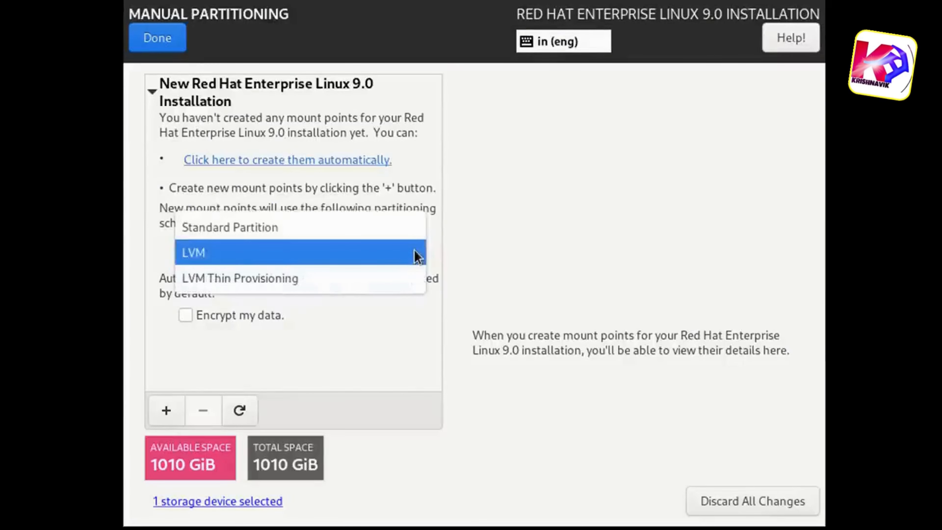
click(418, 256)
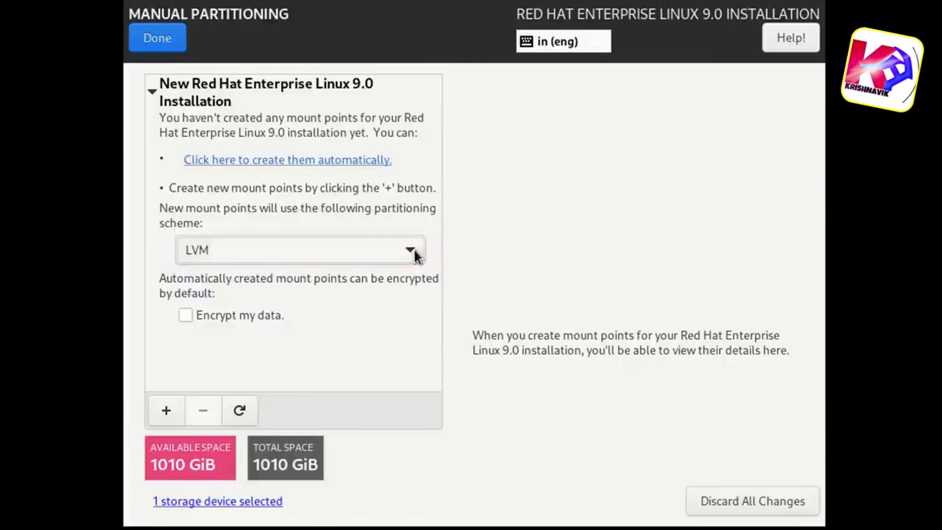
click(167, 411)
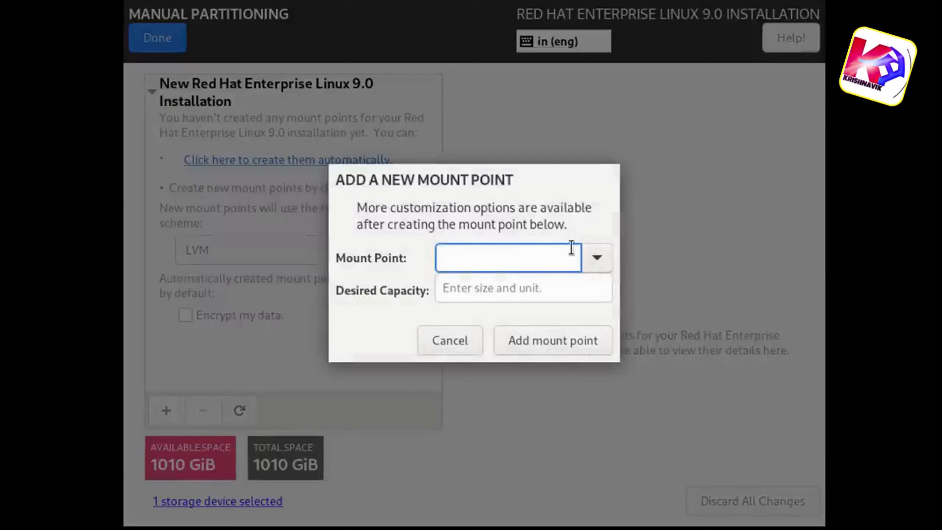
click(597, 257)
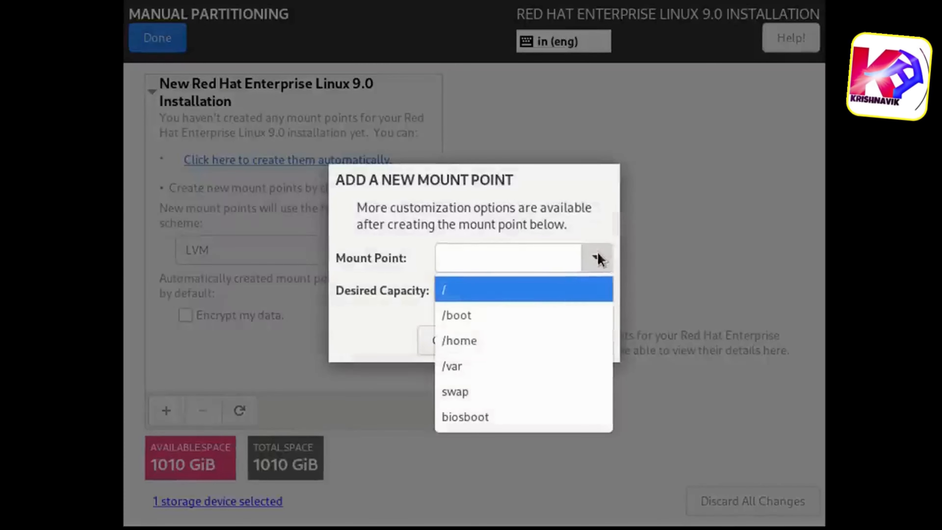
click(479, 322)
click(486, 289)
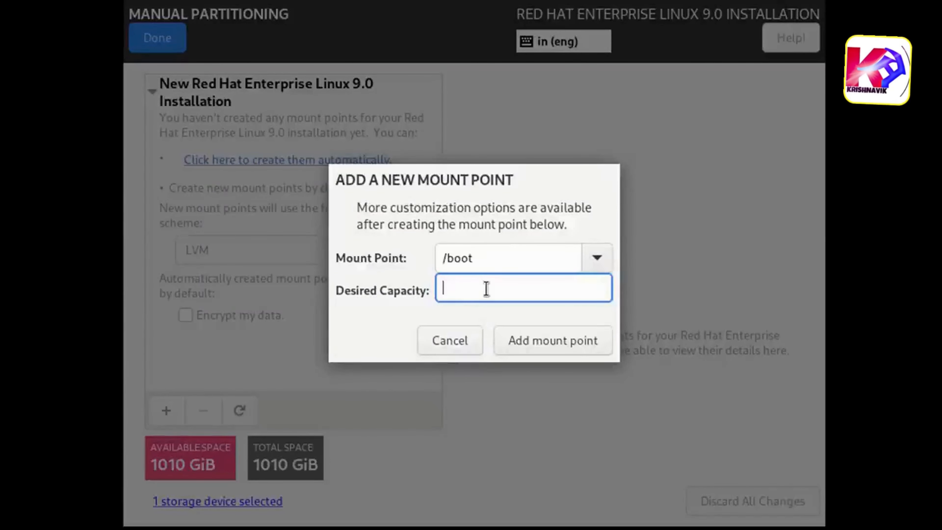
text(2048)
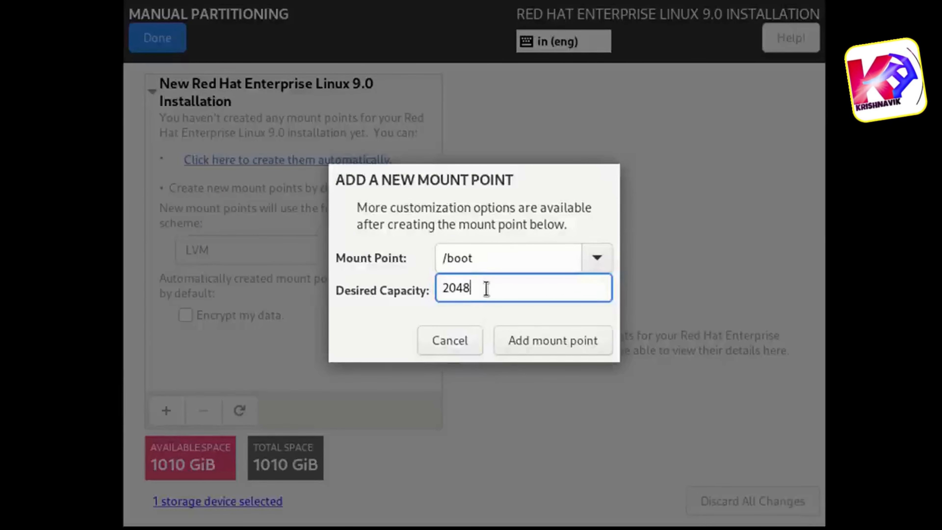
click(547, 352)
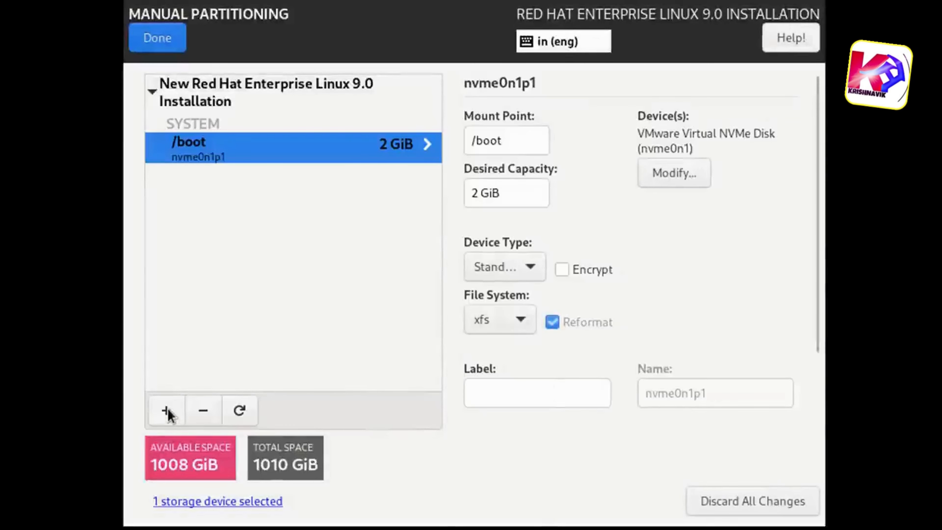
- Add a swap mount point with a desired capacity of 4096
click(167, 411)
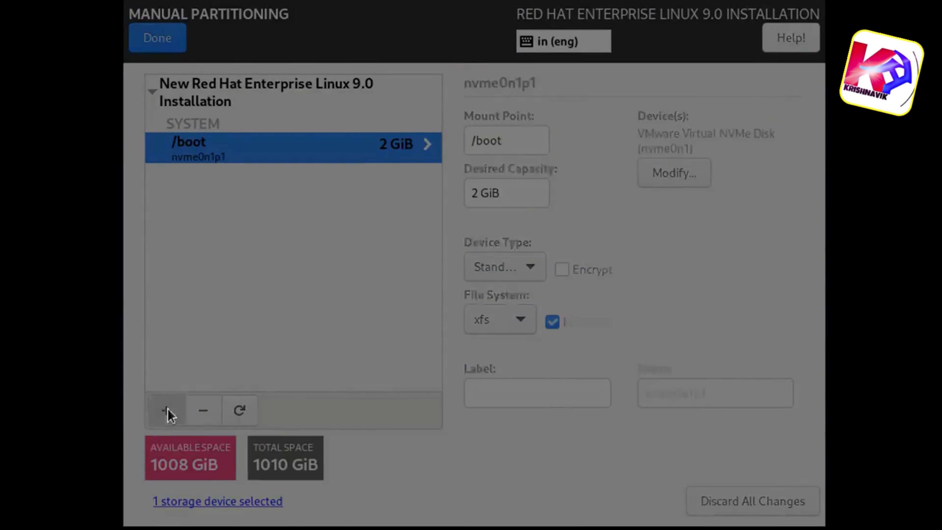
click(597, 257)
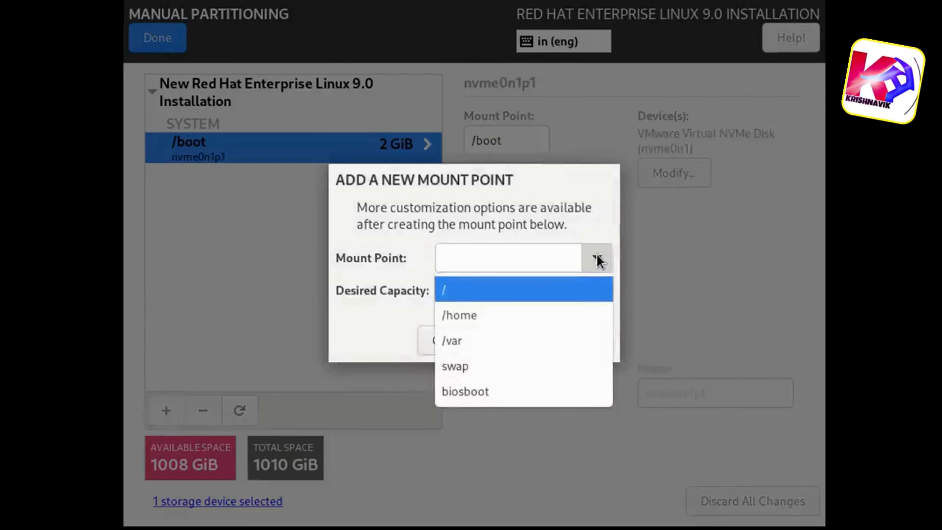
click(541, 366)
click(467, 285)
text(4096)
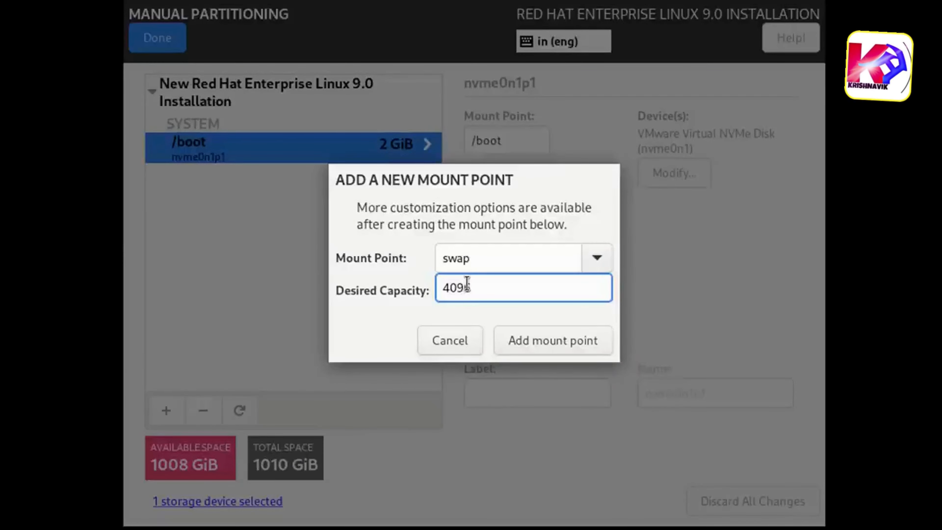
click(570, 343)
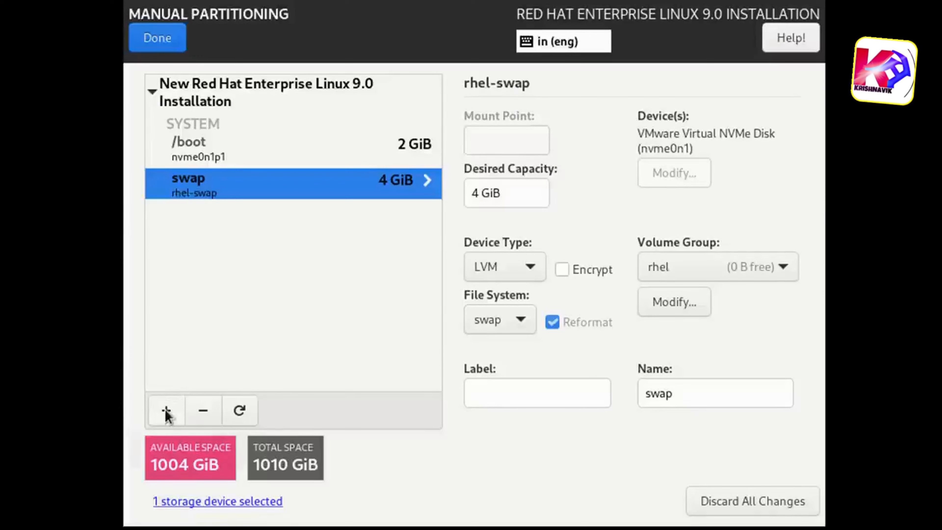
- Add a root (/) mount point with the desired capacity left empty, using all remaining disk space
click(166, 411)
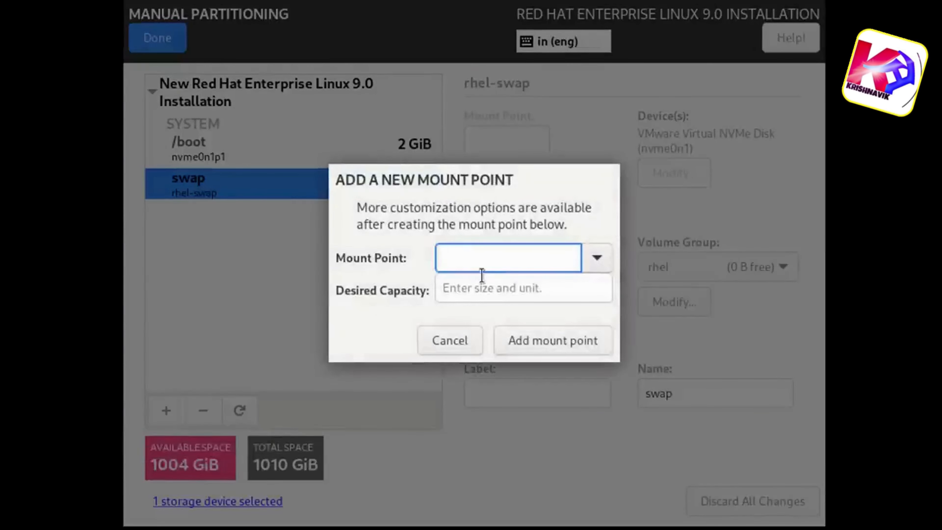
click(596, 257)
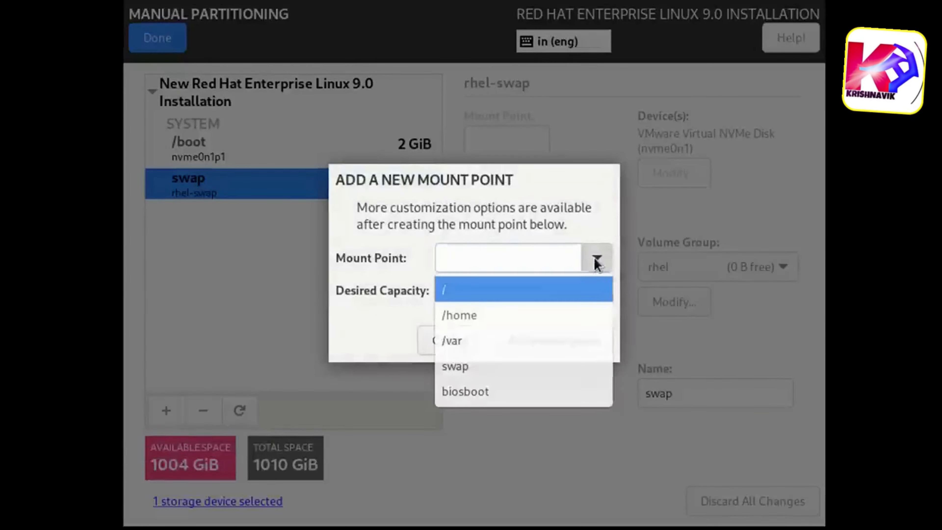
click(463, 293)
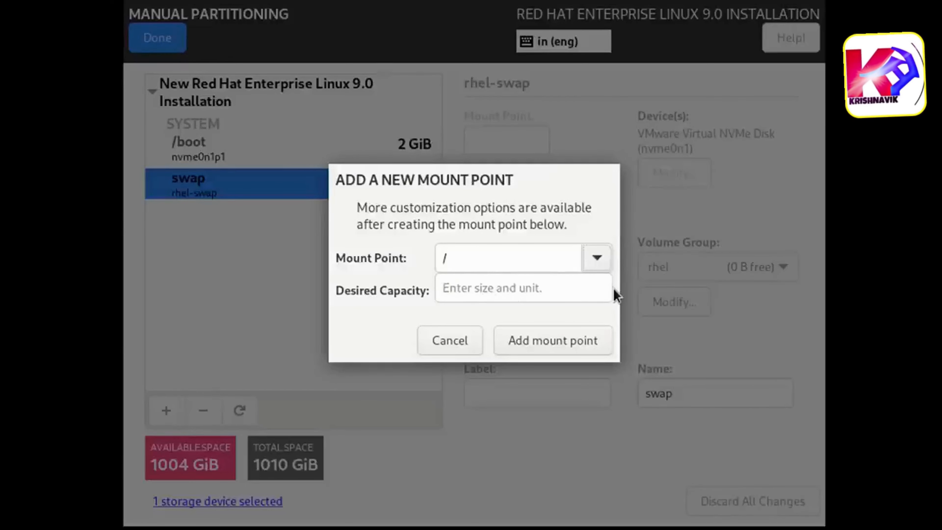
click(540, 342)
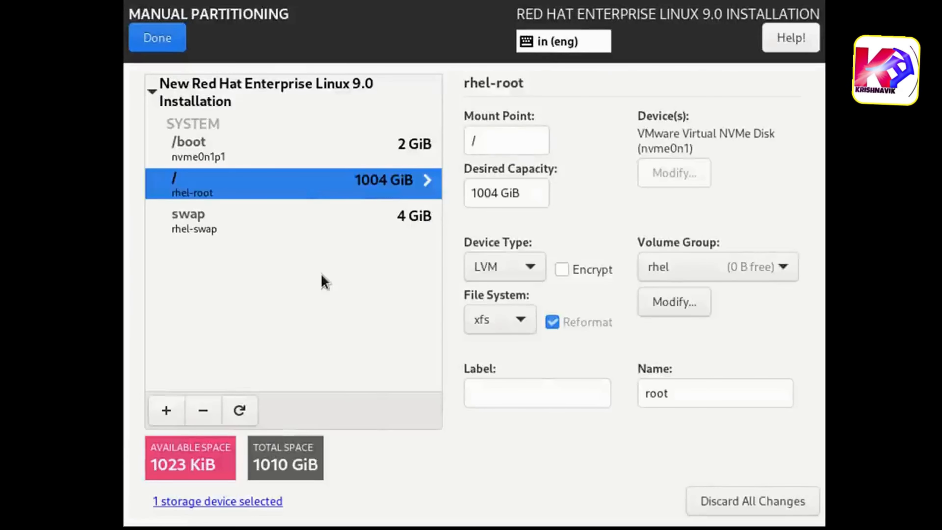
- Keep xfs for the root volume and Standard Partition for /boot, and accept the custom partitioning changes
click(497, 321)
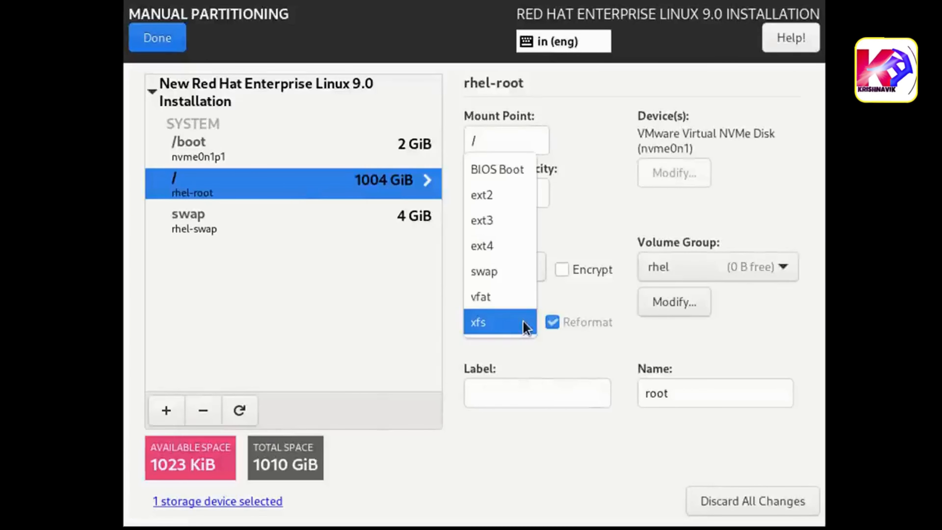
click(524, 321)
click(297, 146)
click(530, 267)
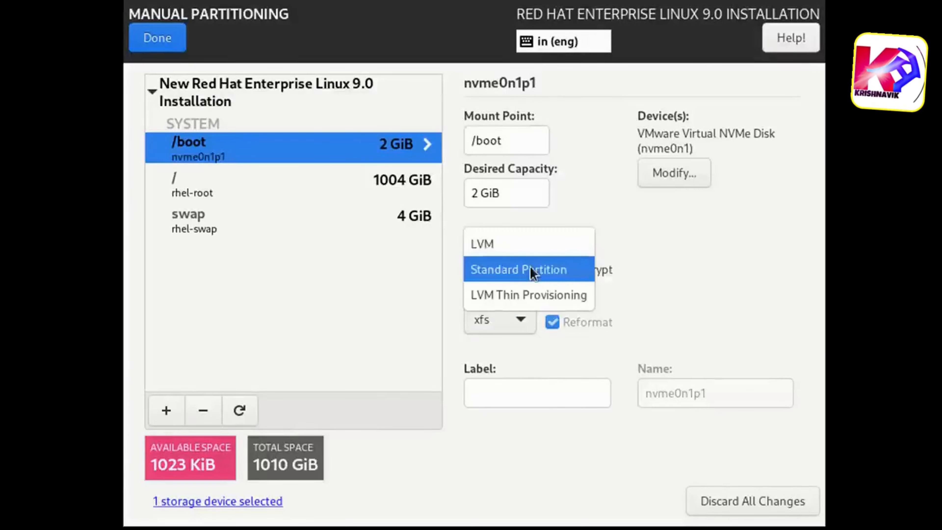
click(531, 270)
click(222, 220)
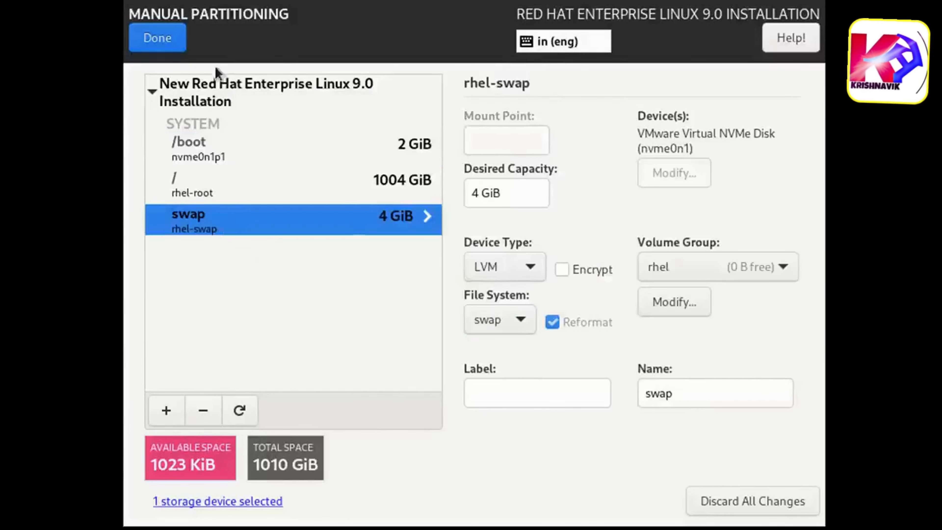
click(155, 44)
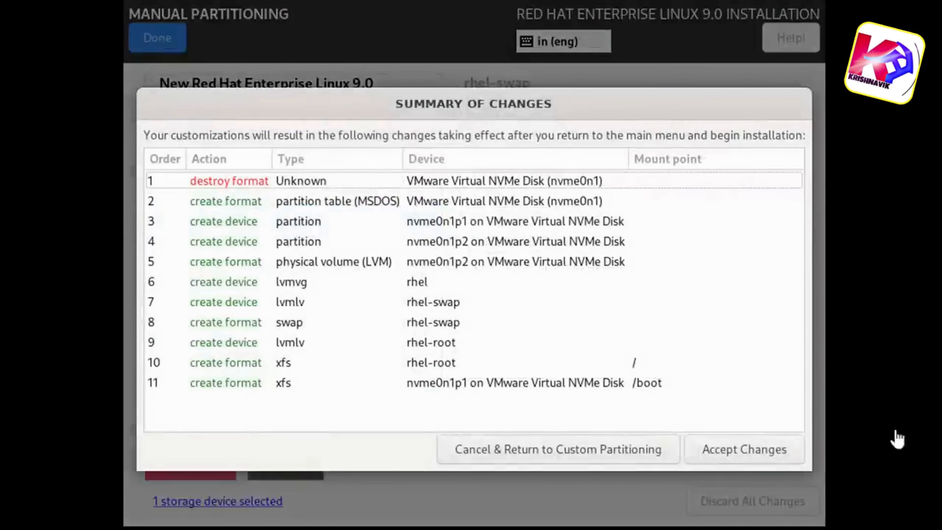
click(775, 451)
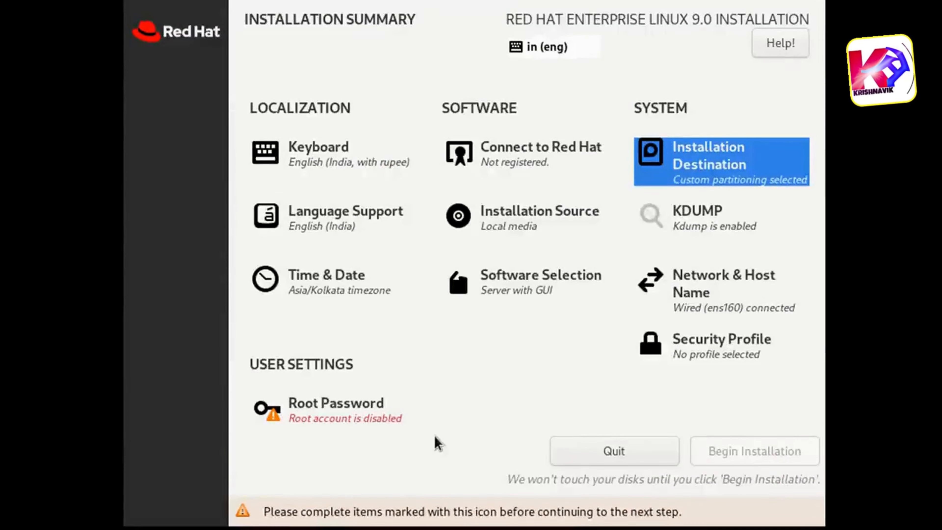
- Set the system's host name to rhel9-server in the network settings and apply it
click(687, 293)
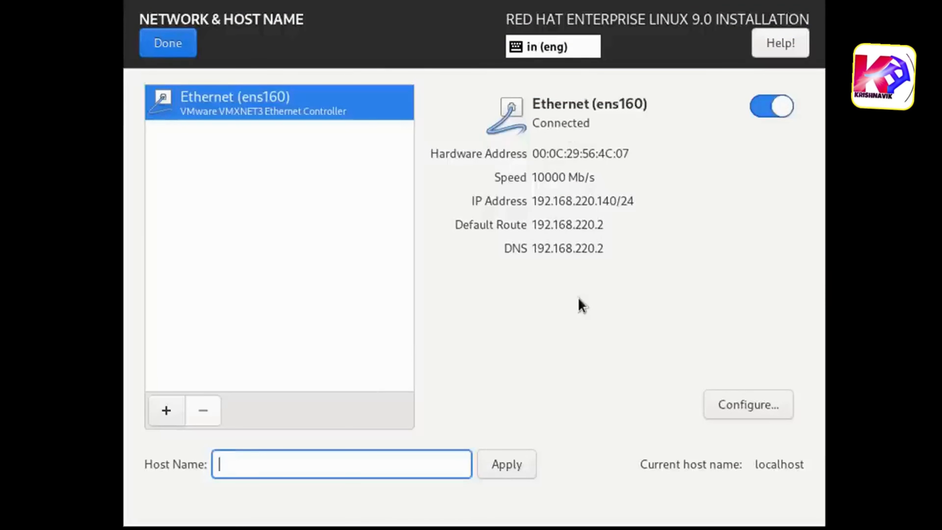
text(hel9-server)
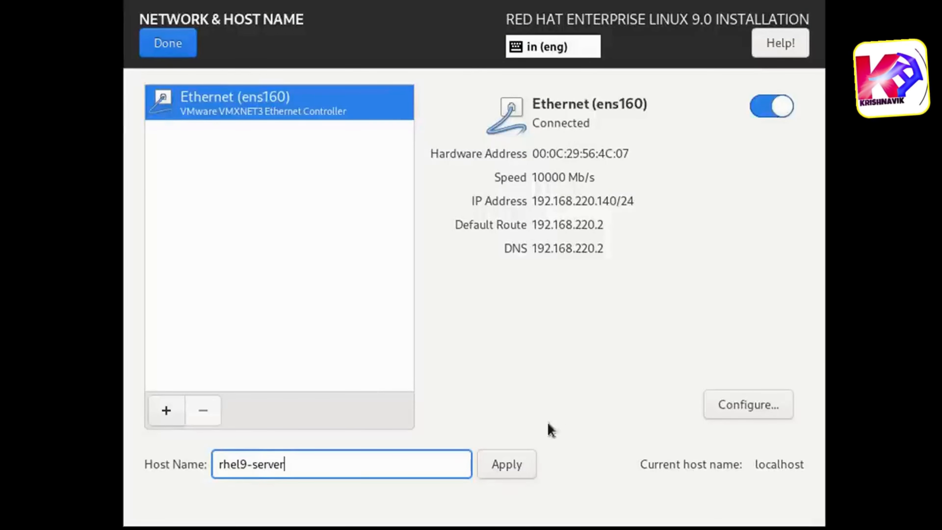
click(511, 468)
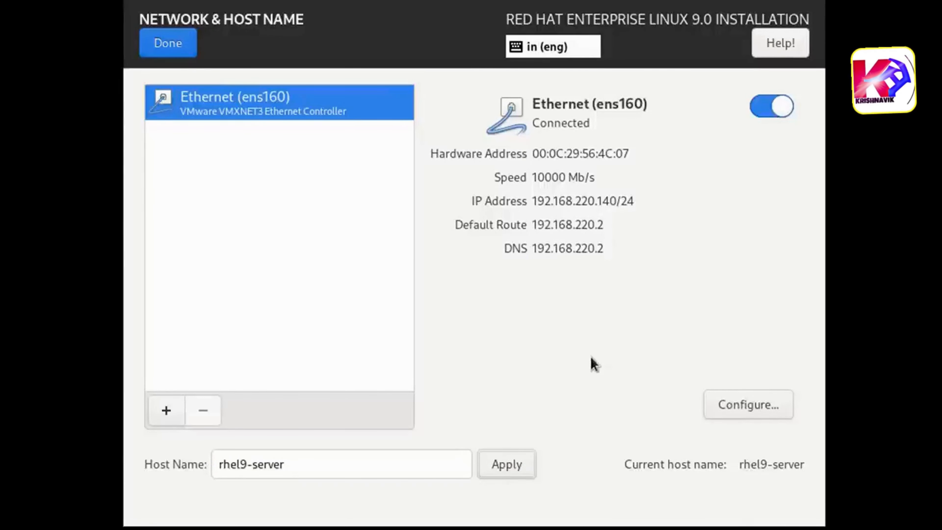
- Set the ens160 connection's IPv4 method to Manual with address 192.168.220.110, netmask 24 and gateway 192.168.220.2
click(760, 407)
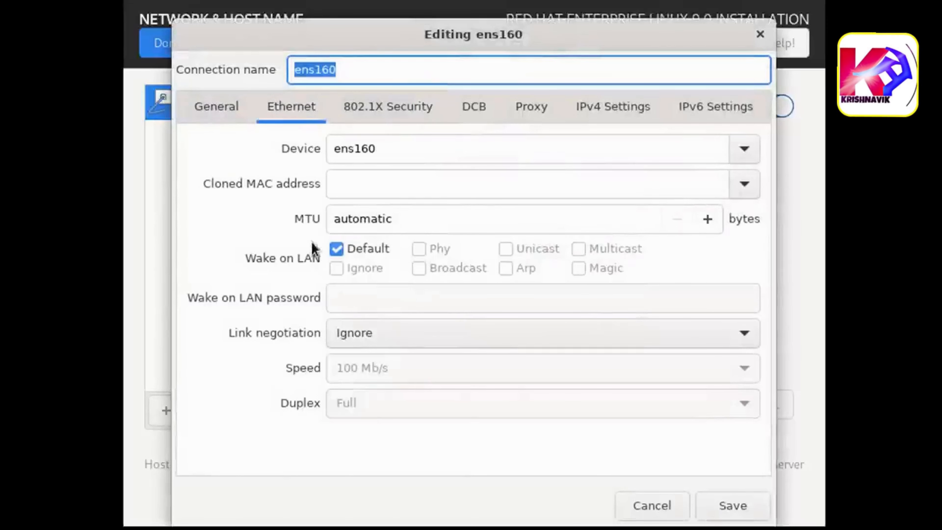
click(597, 107)
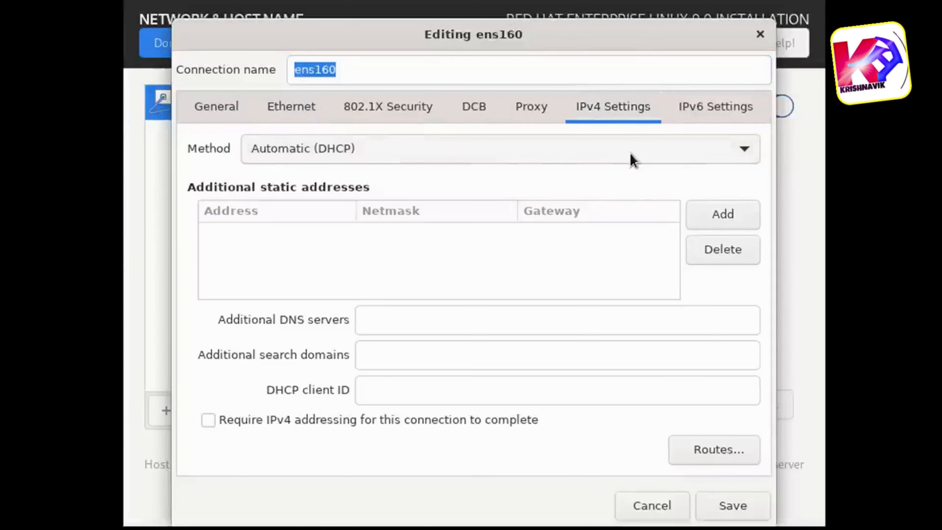
click(657, 152)
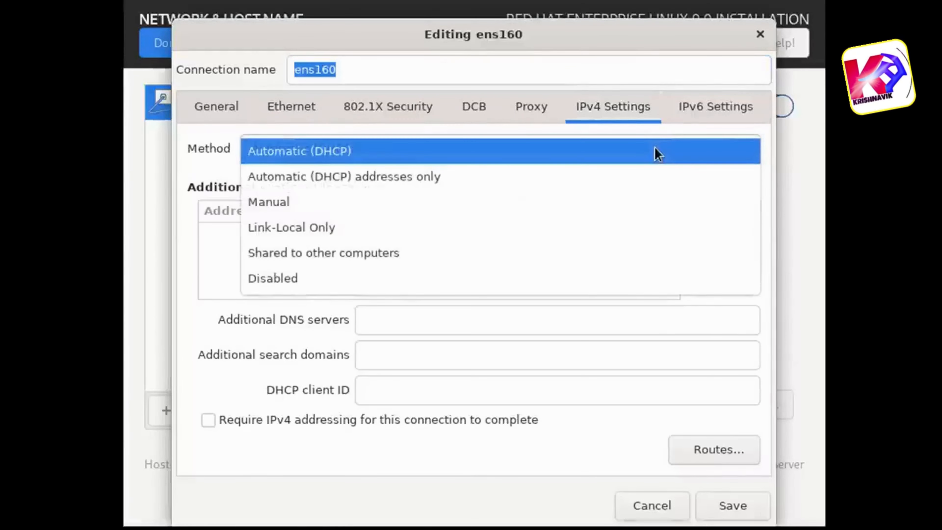
click(345, 205)
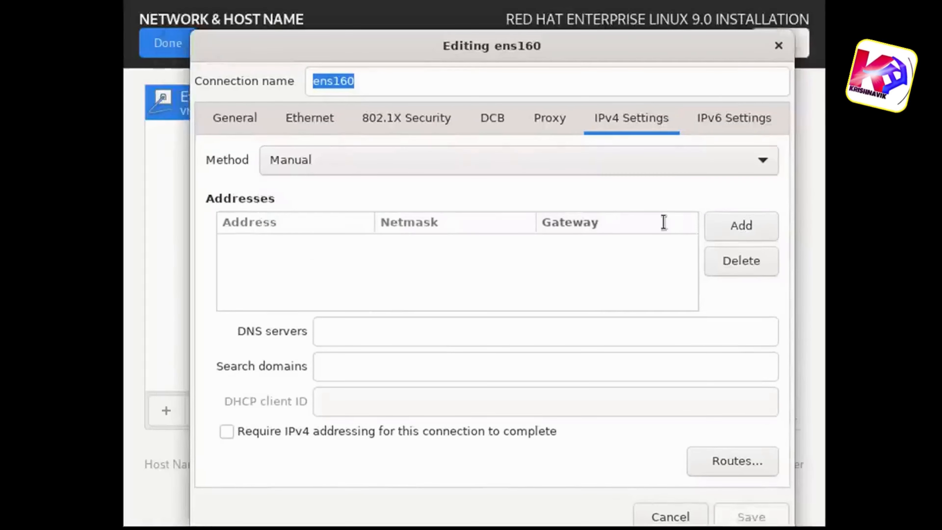
click(724, 223)
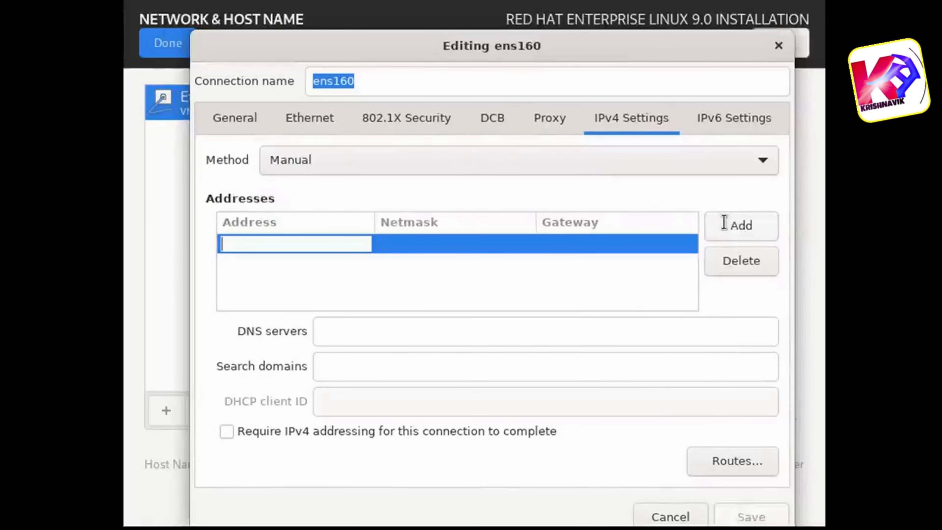
text(192.168.220.110)
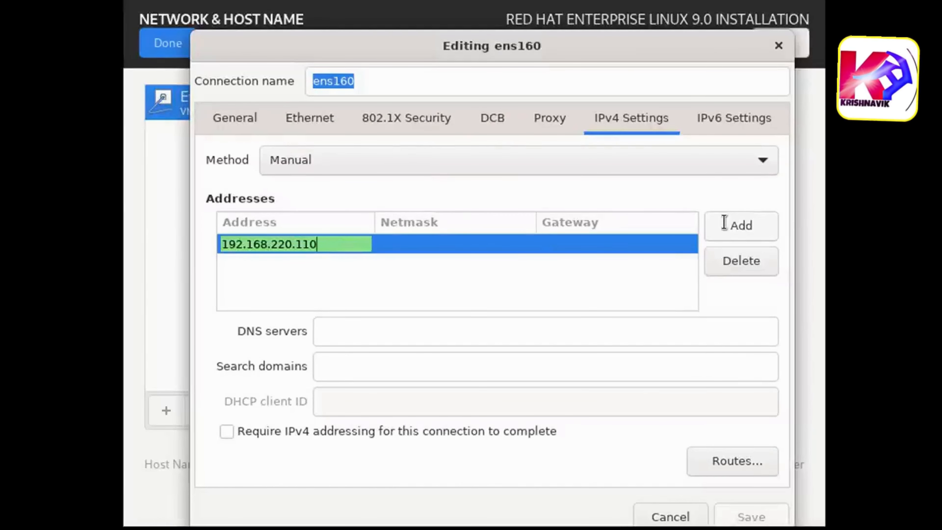
key(Tab)
key(Tab)
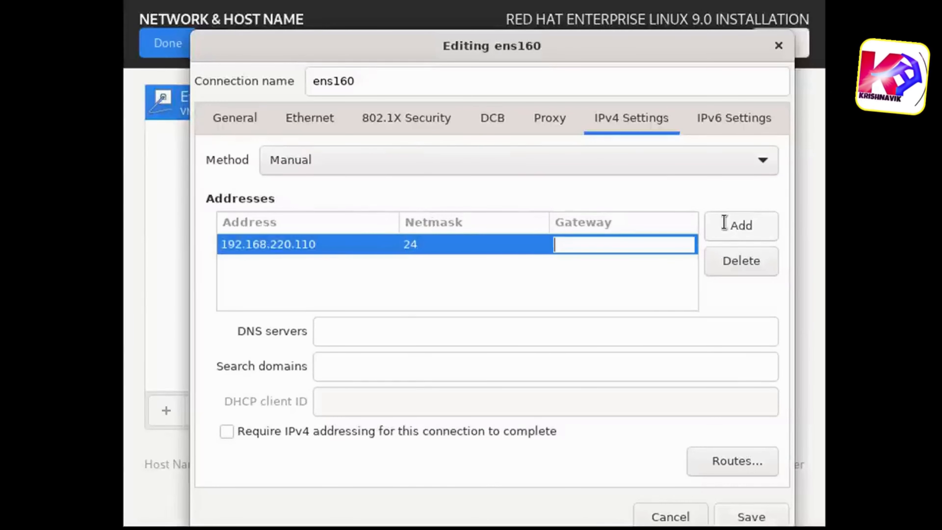
text(192.168.220.2)
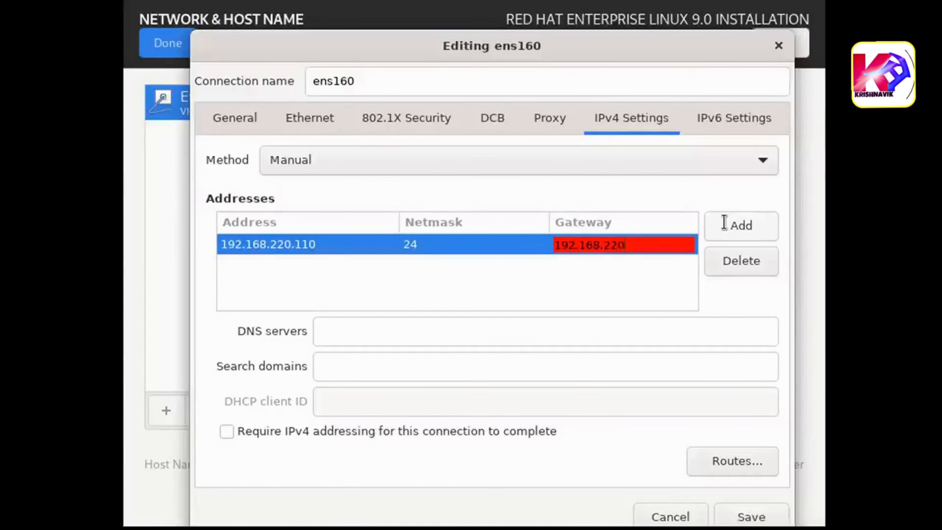
- Set the connection's DNS server to 192.168.100.1 and save the ens160 configuration
click(374, 331)
text(192.168.100.1)
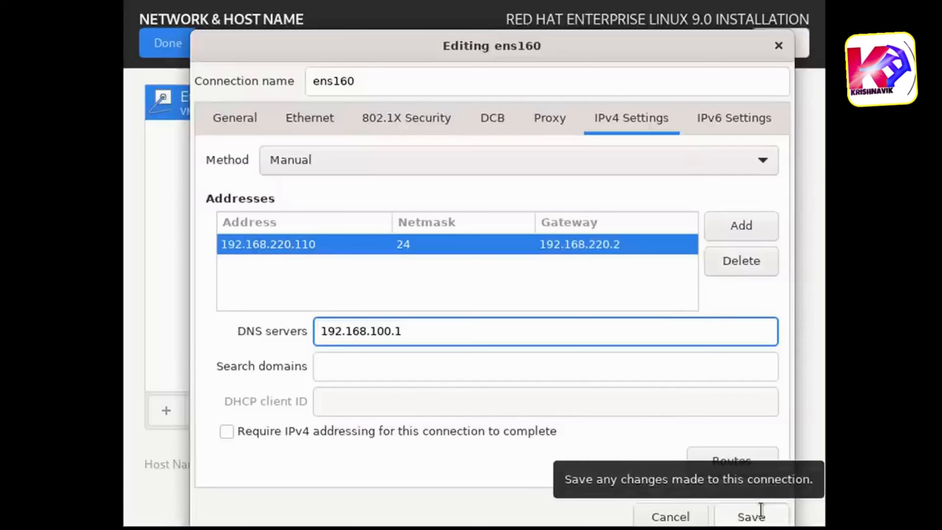
click(759, 513)
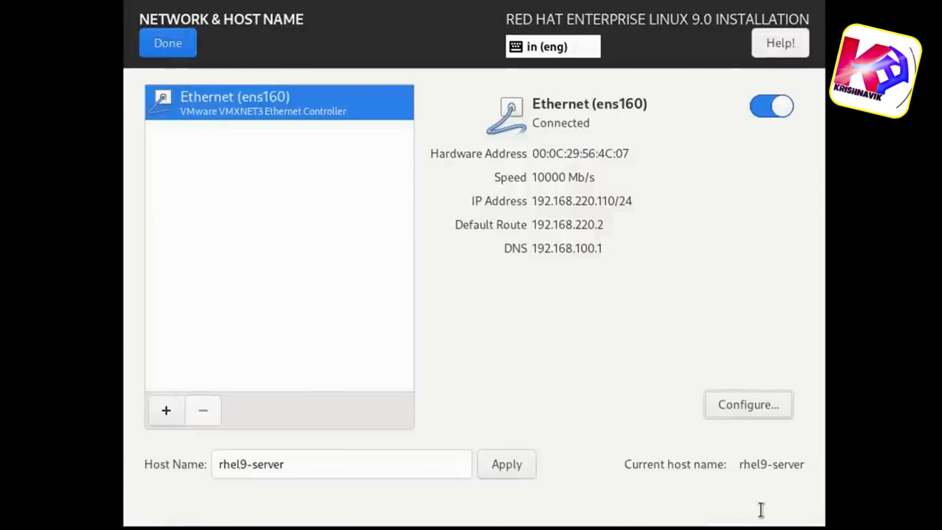
- Turn the ens160 Ethernet connection off and on again, and return to the installation summary
click(760, 109)
click(776, 107)
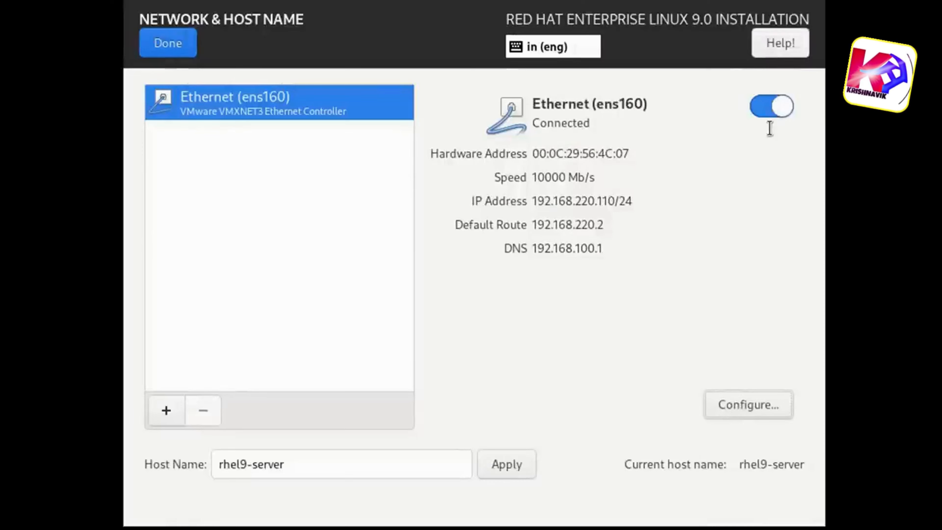
click(160, 44)
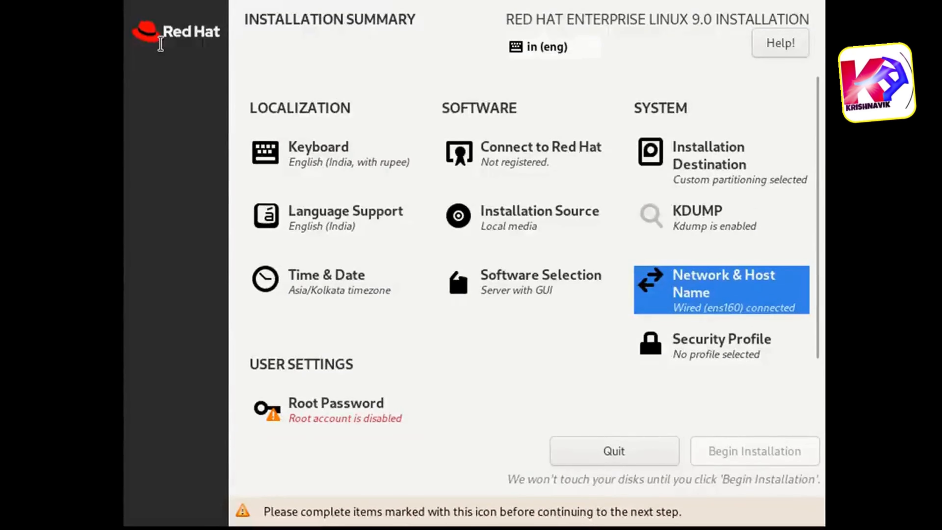
- Enter and confirm the root account password, and accept it despite its weak rating
click(351, 401)
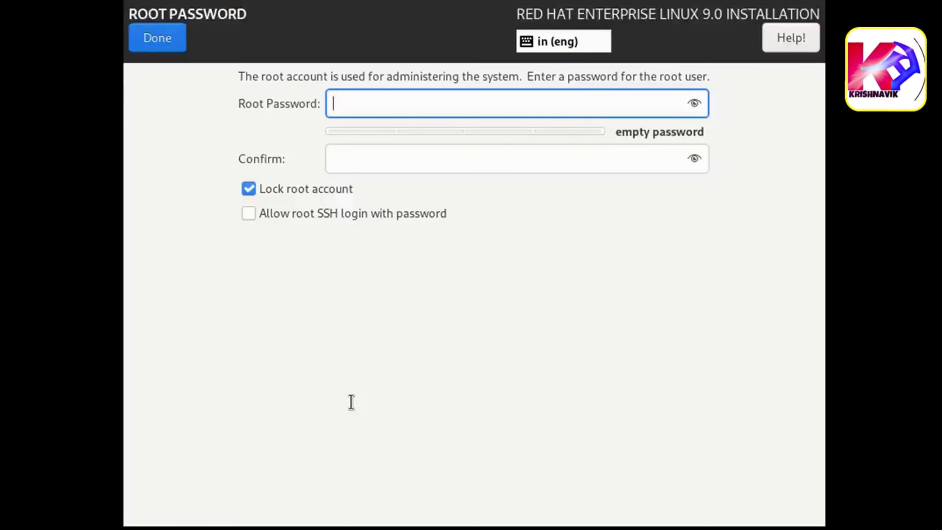
text(redhat123)
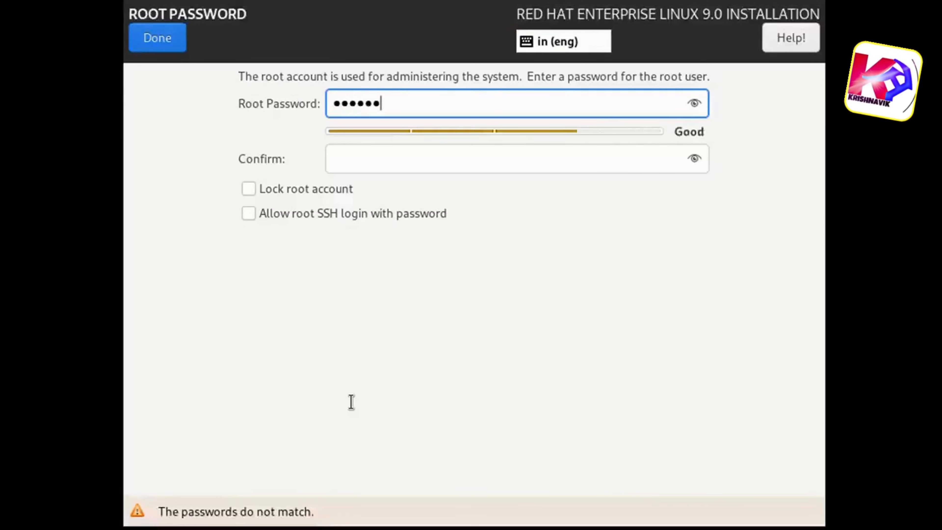
key(Tab)
text(re)
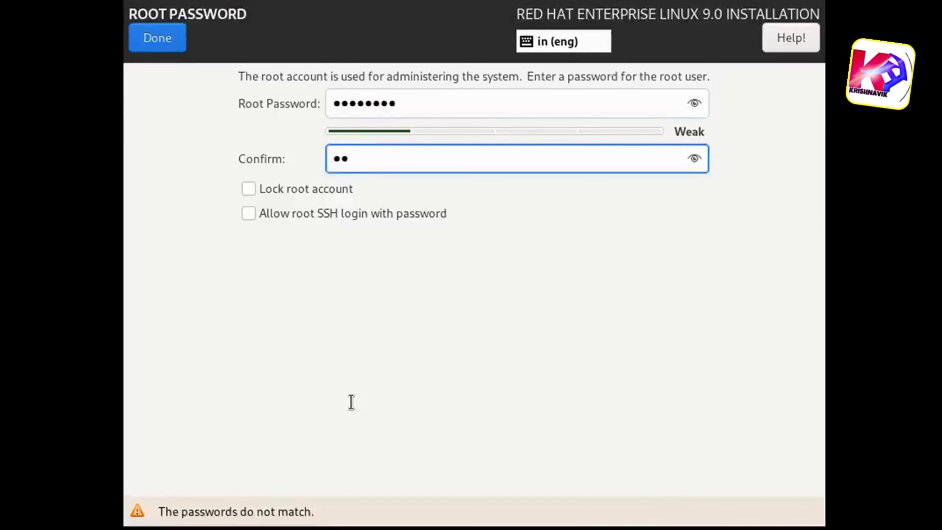
text(dhat123)
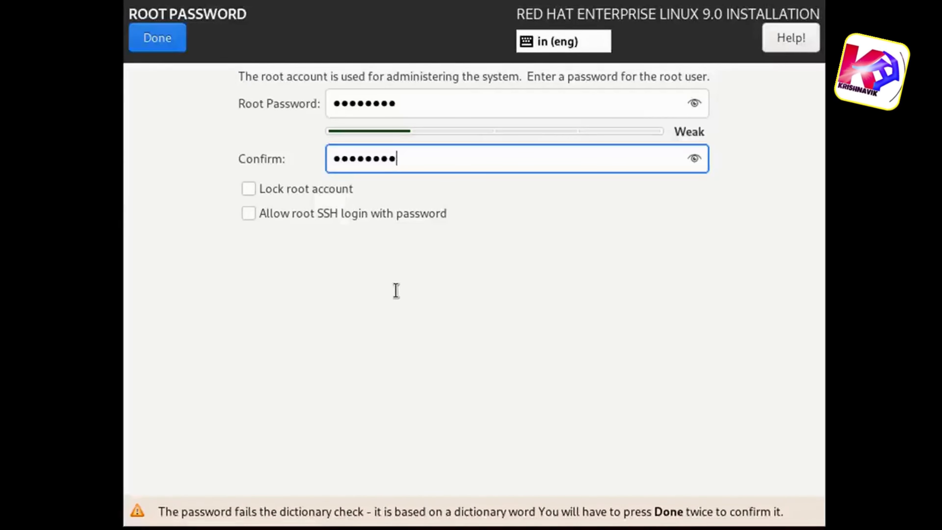
click(157, 38)
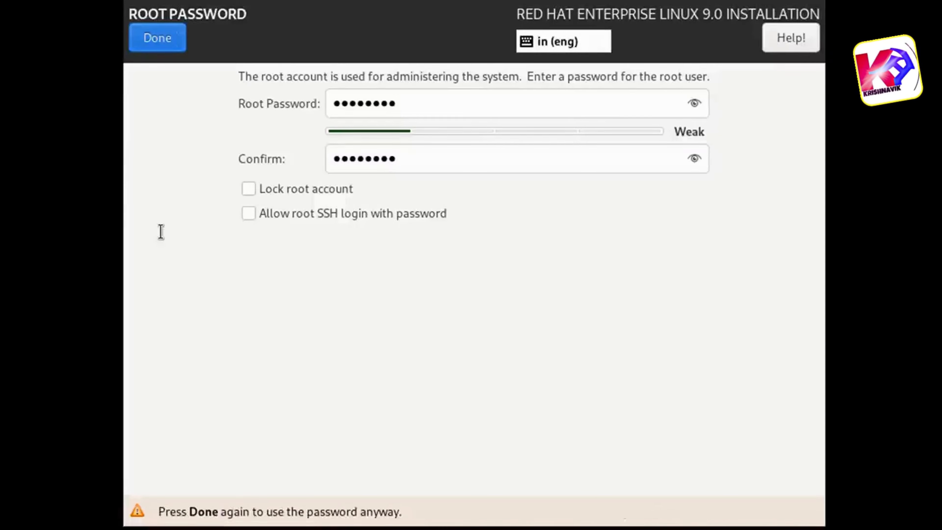
click(134, 40)
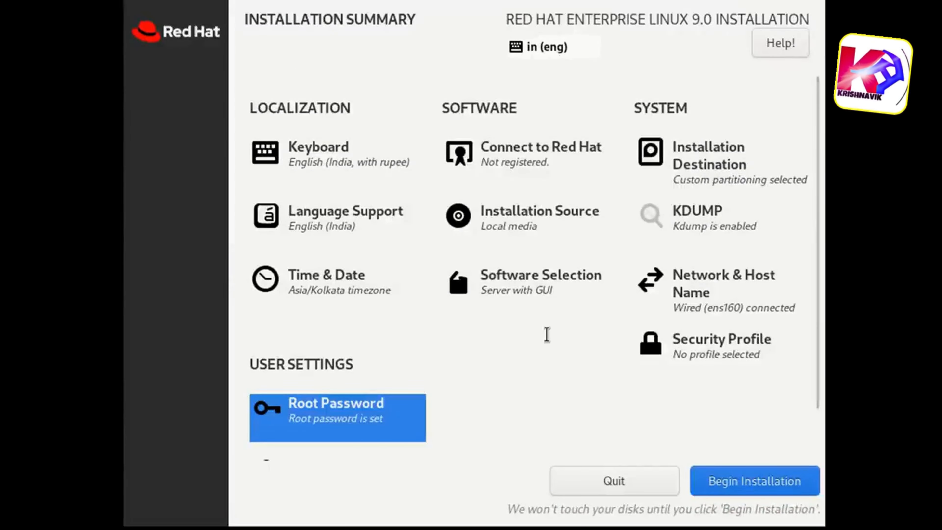
- Review the Installation Source, Software Selection and KDUMP settings, leaving their options as they are
click(517, 217)
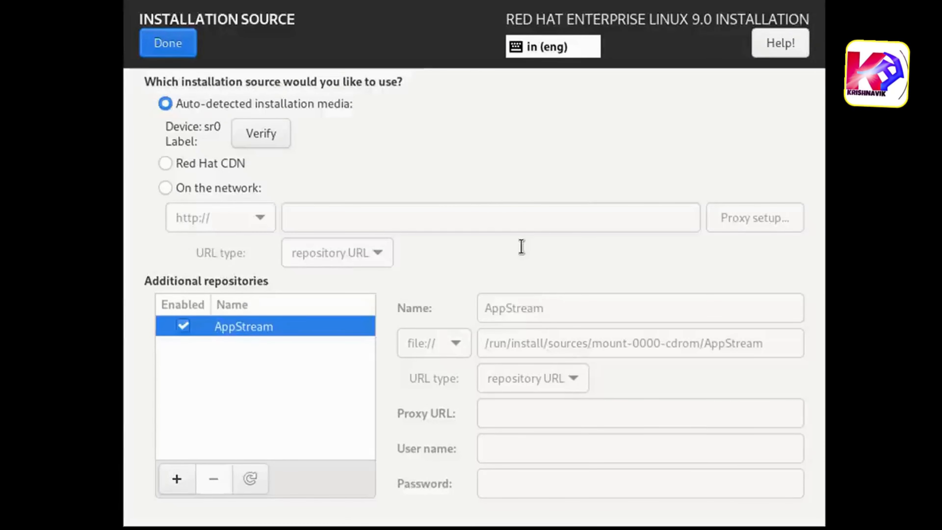
click(168, 42)
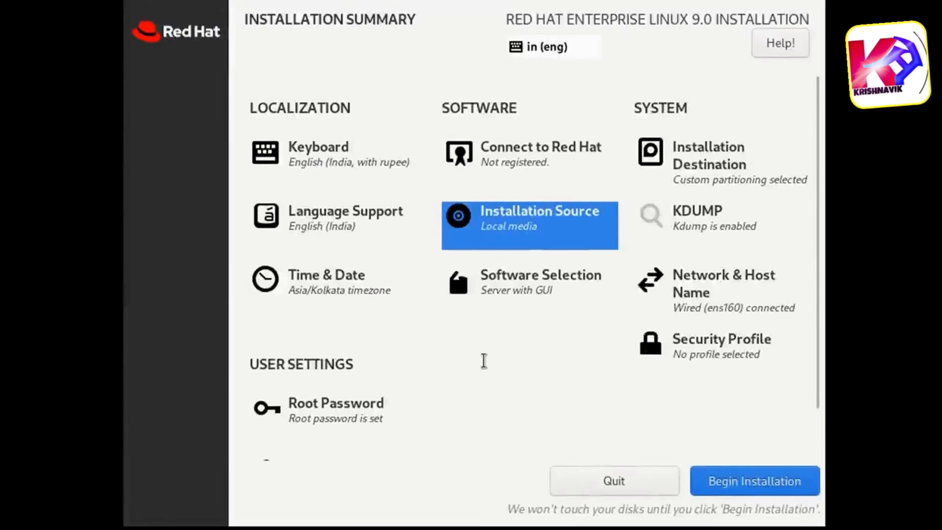
click(527, 285)
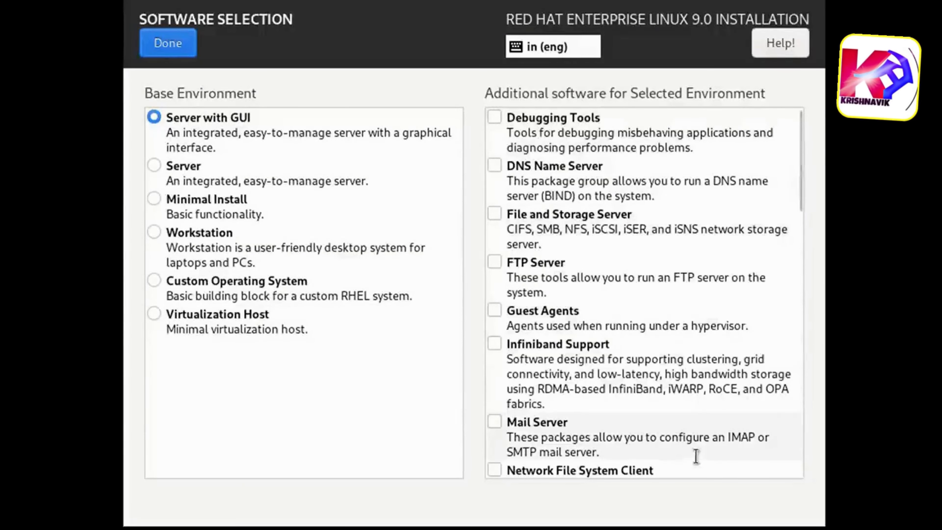
click(161, 43)
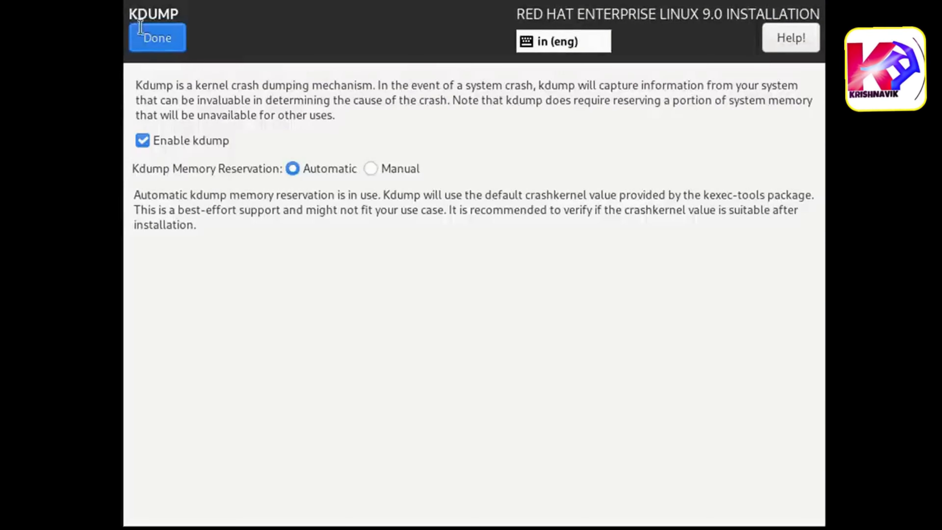
click(145, 37)
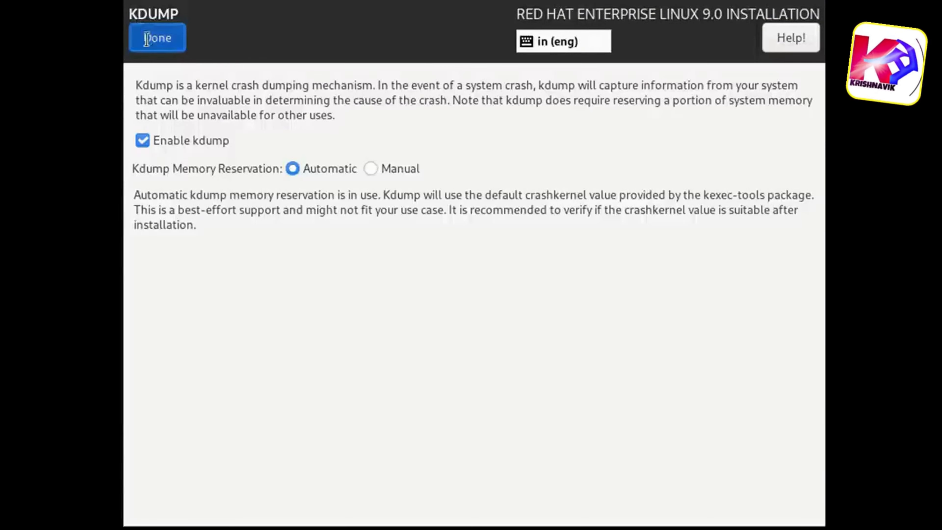
- Review the Security Profile settings without selecting a profile, and return to the installation summary
click(669, 357)
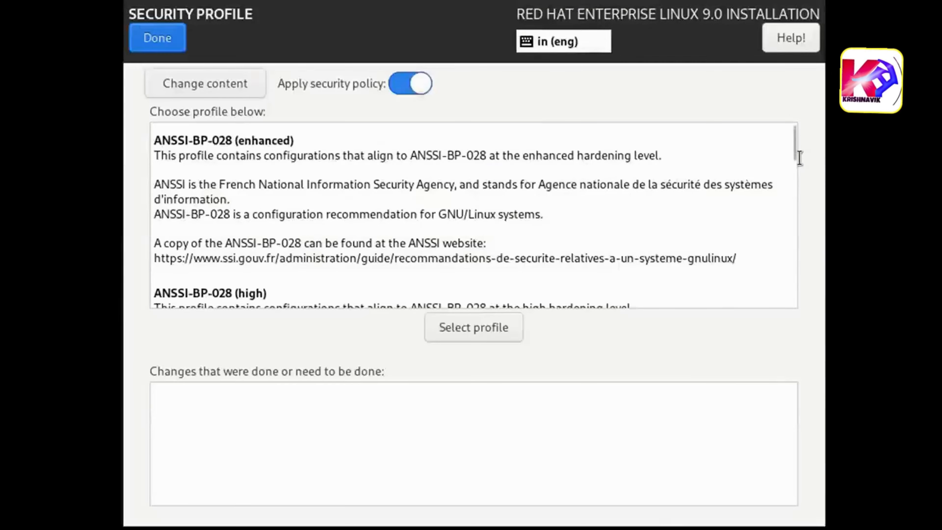
drag(794, 143, 807, 120)
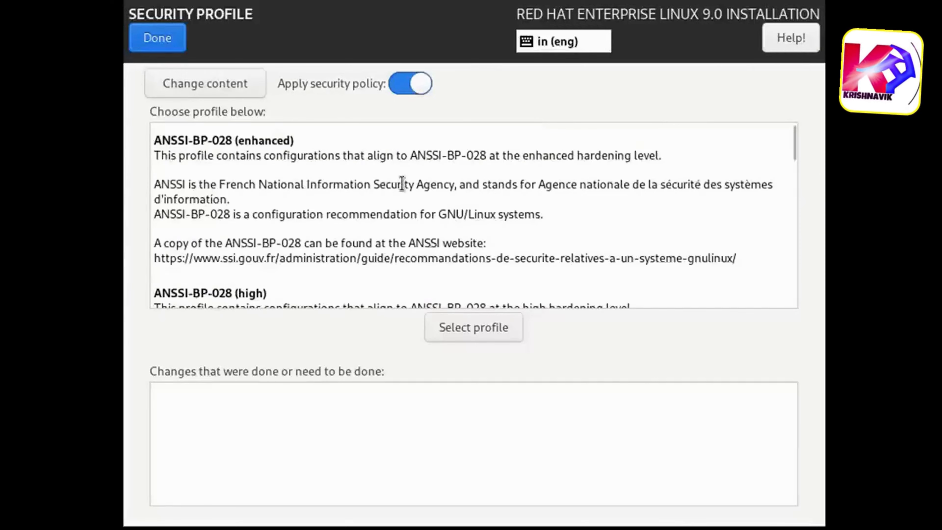
click(152, 37)
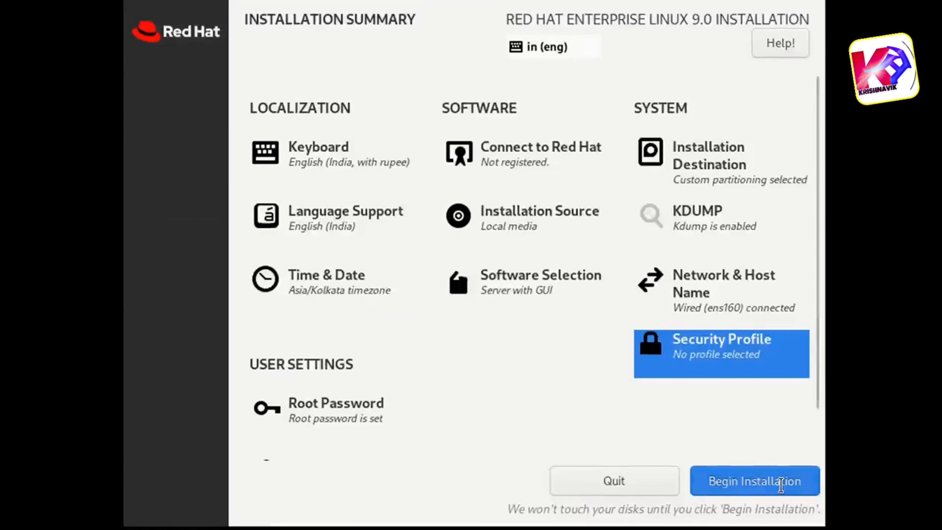
- Begin the Red Hat Enterprise Linux 9.0 installation and reboot the system once it is complete
click(780, 484)
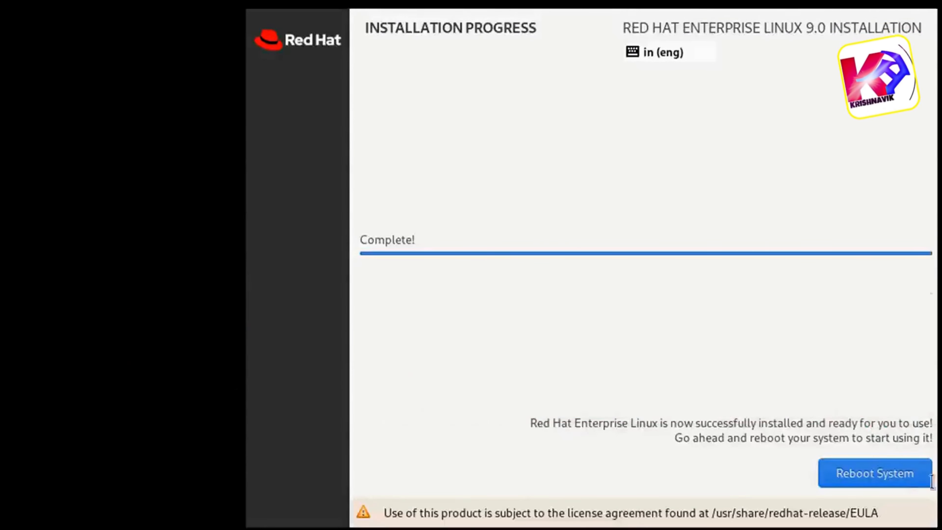
click(900, 477)
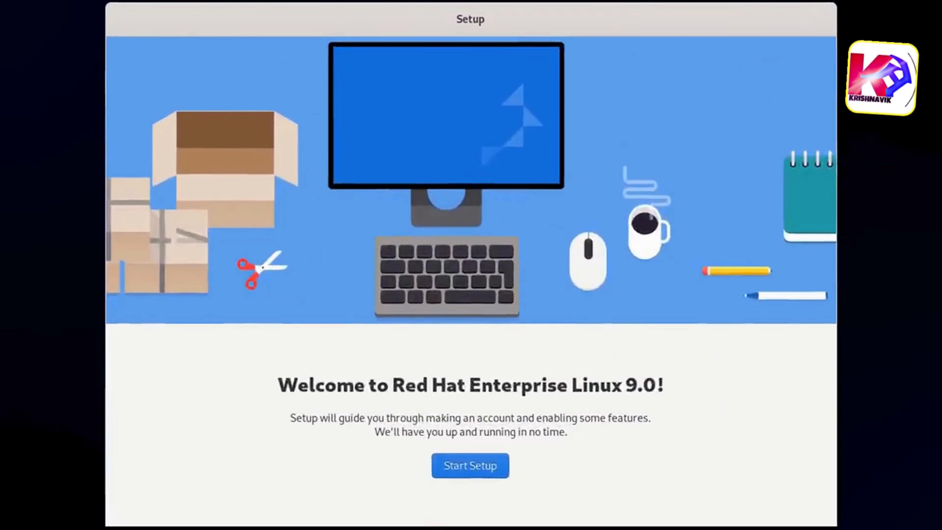
- Start the first-boot setup, keep Location Services enabled and skip connecting online accounts
click(439, 465)
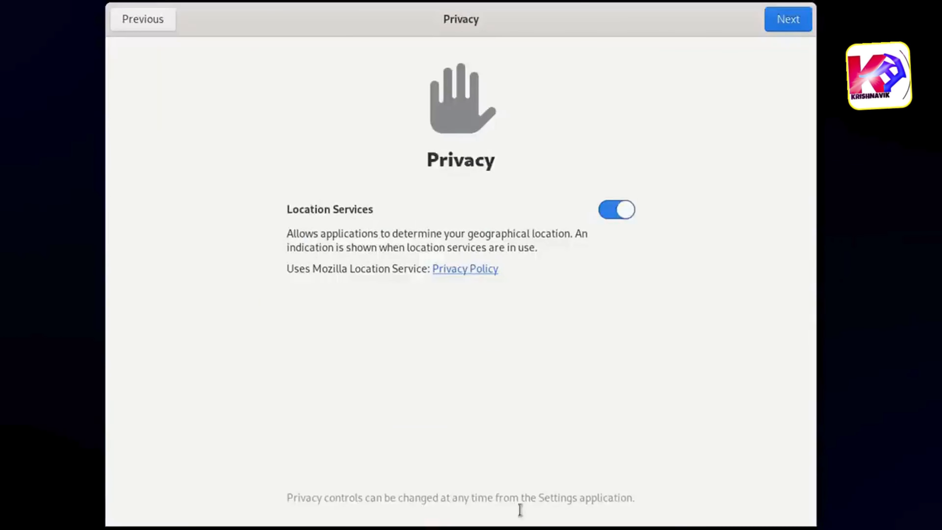
click(782, 28)
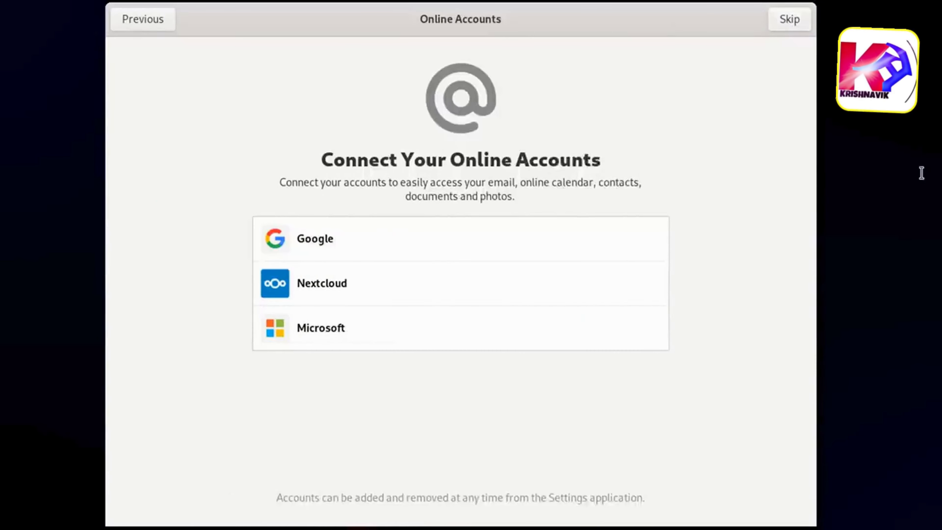
click(790, 23)
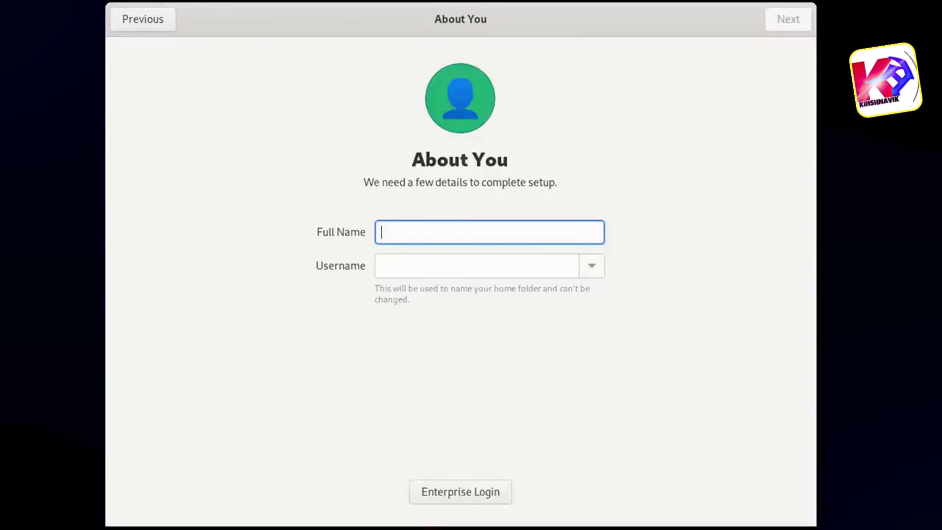
- Create the user account with the user's full name, enter and confirm its password, and finish the setup
text(aviik)
click(786, 20)
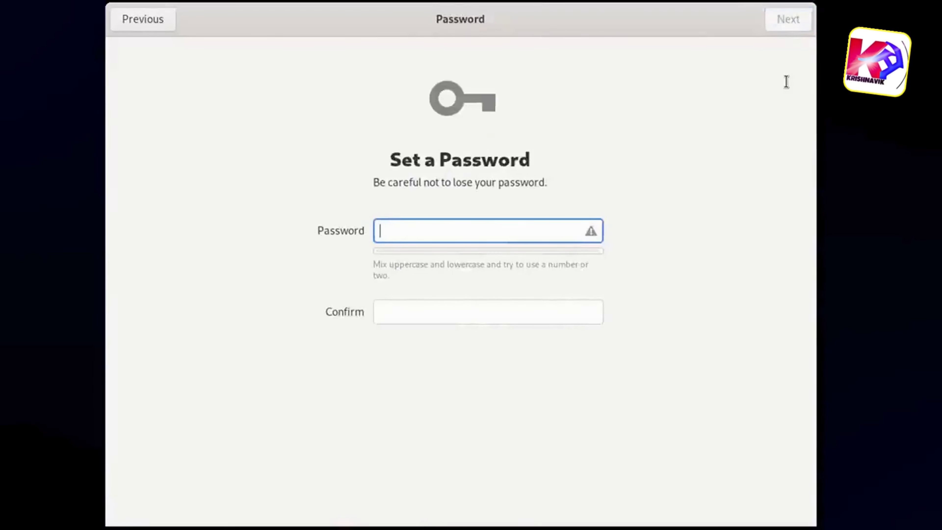
text(••••)
key(Tab)
text(••••)
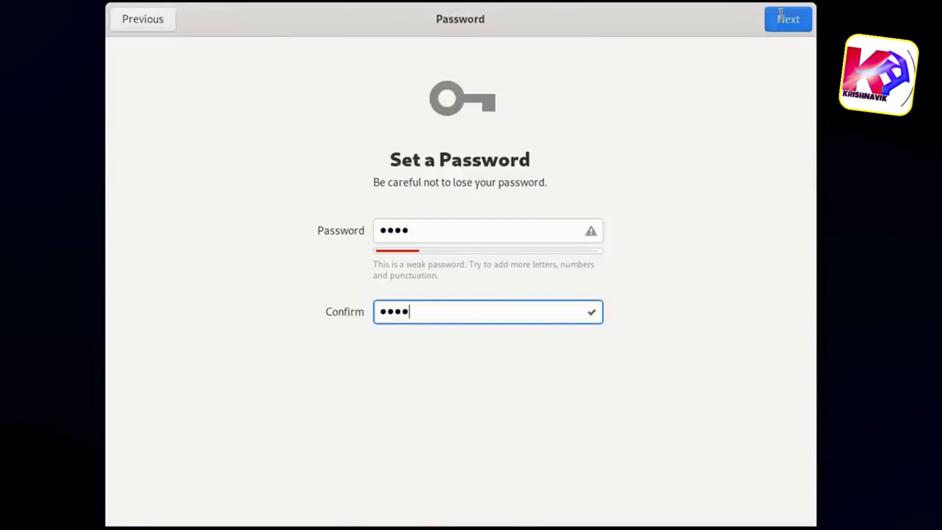
click(781, 19)
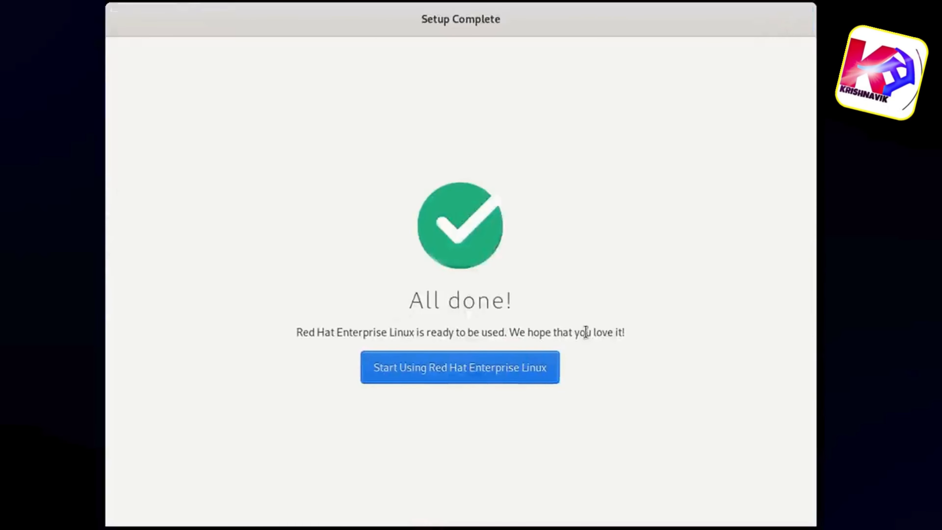
click(518, 362)
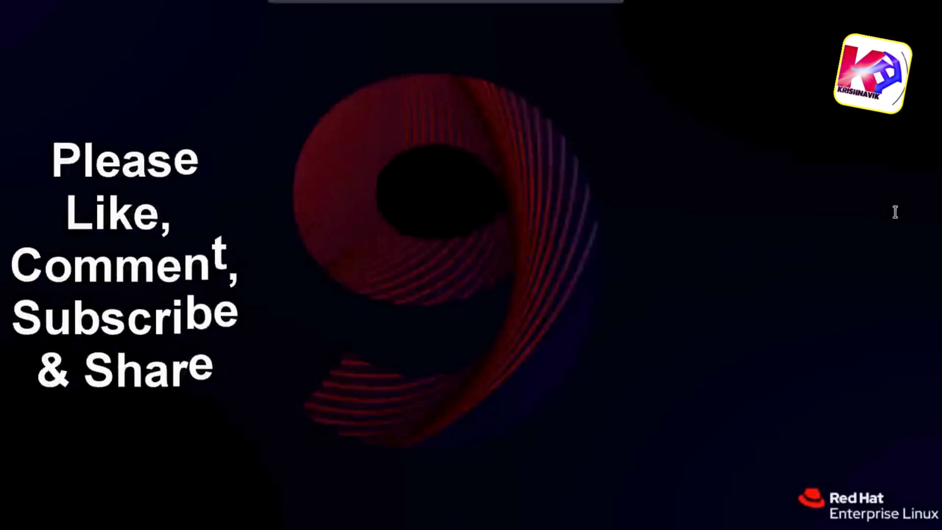
- Go through all pages of the Red Hat Enterprise Linux 9.0 welcome tour to its end
click(543, 442)
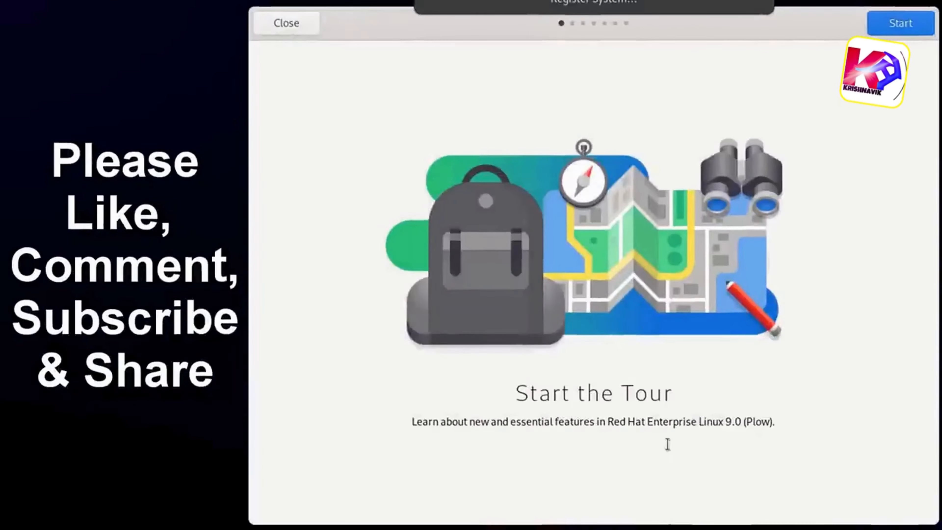
click(901, 23)
click(905, 23)
click(906, 21)
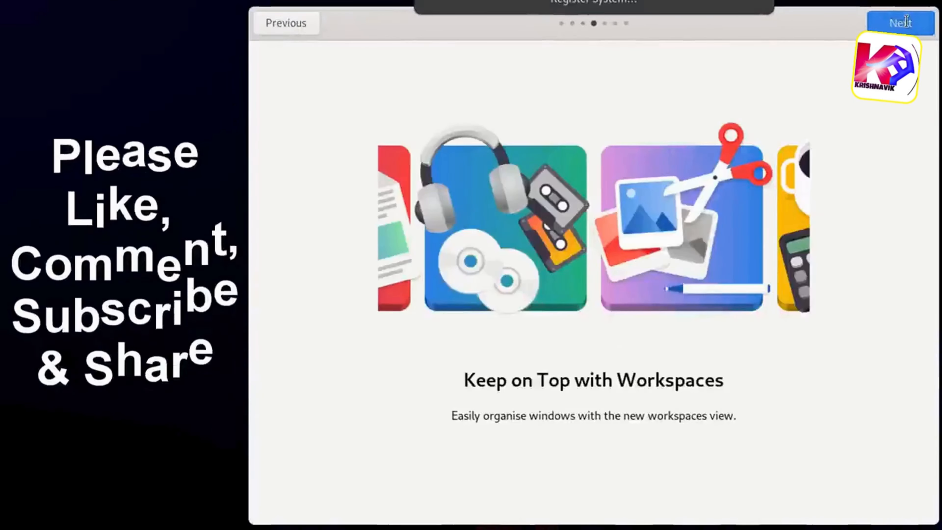
click(905, 21)
click(906, 21)
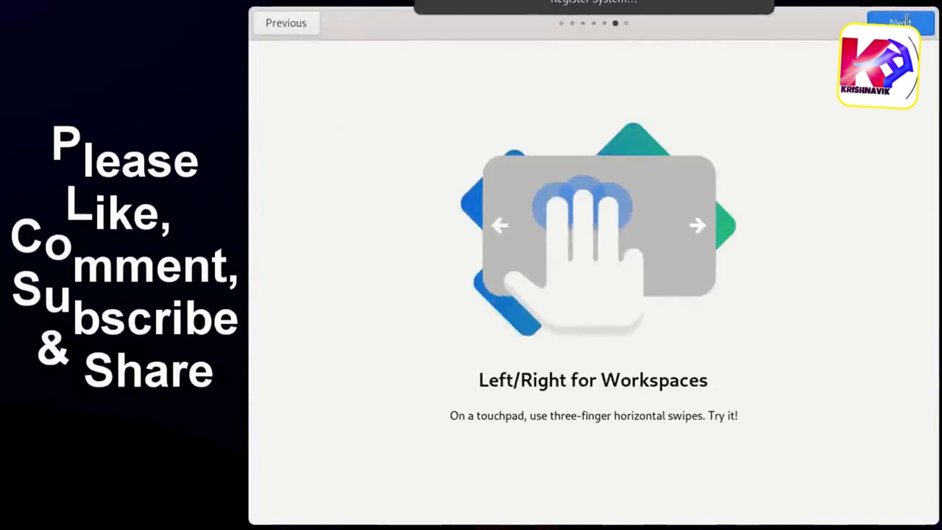
click(906, 21)
click(905, 21)
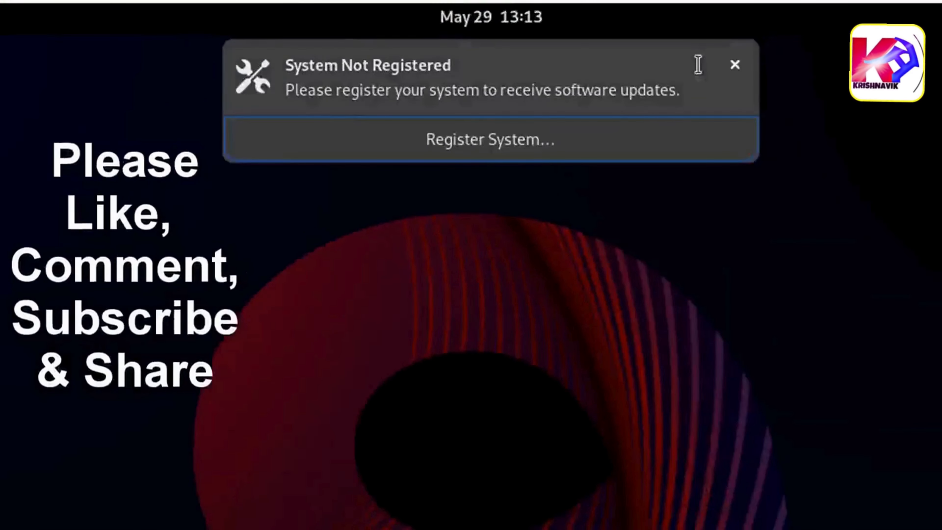
- Dismiss the system registration notification, look over the installed applications and return to the desktop
click(735, 64)
click(27, 8)
click(571, 498)
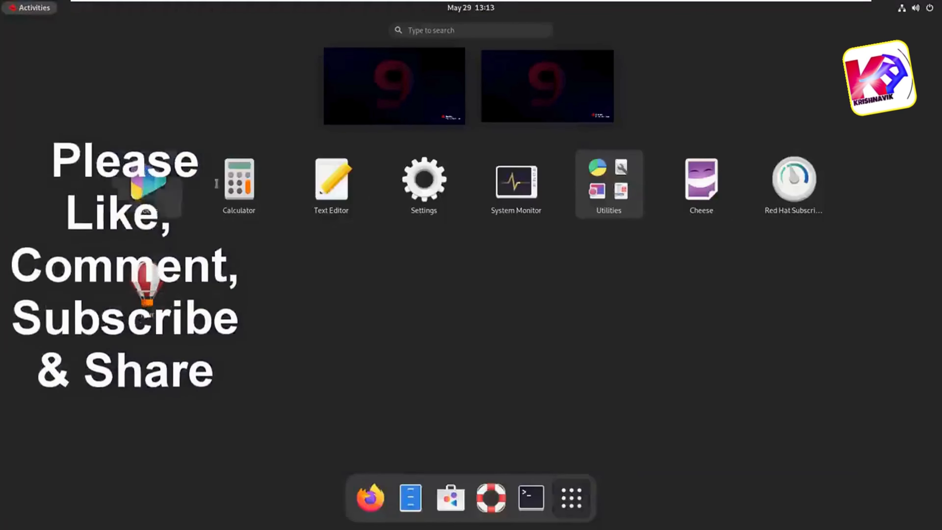
click(571, 498)
click(397, 112)
- Change the desktop background to the purple and magenta wallpaper with curved lines, and close Settings
right_click(394, 94)
click(422, 113)
click(398, 259)
drag(460, 86, 391, 88)
click(341, 303)
click(342, 364)
click(194, 220)
click(509, 228)
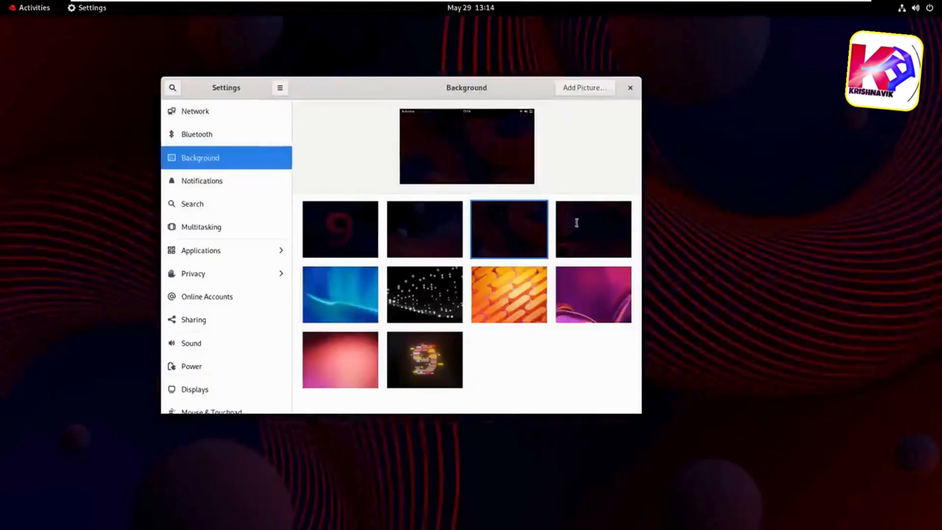
click(593, 294)
click(630, 88)
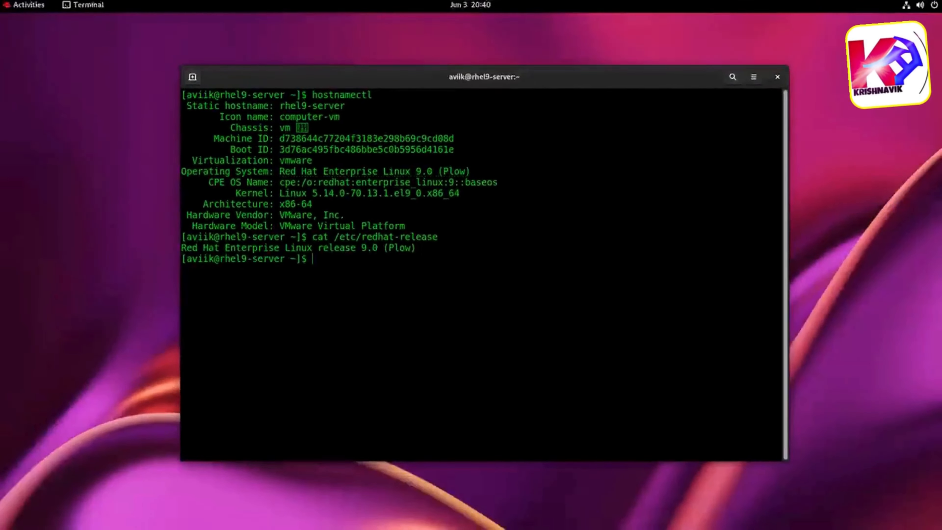
- Locate rhel-baseos-9.0-x86_64-dvd.iso in the Downloads folder of the file manager
key(super)
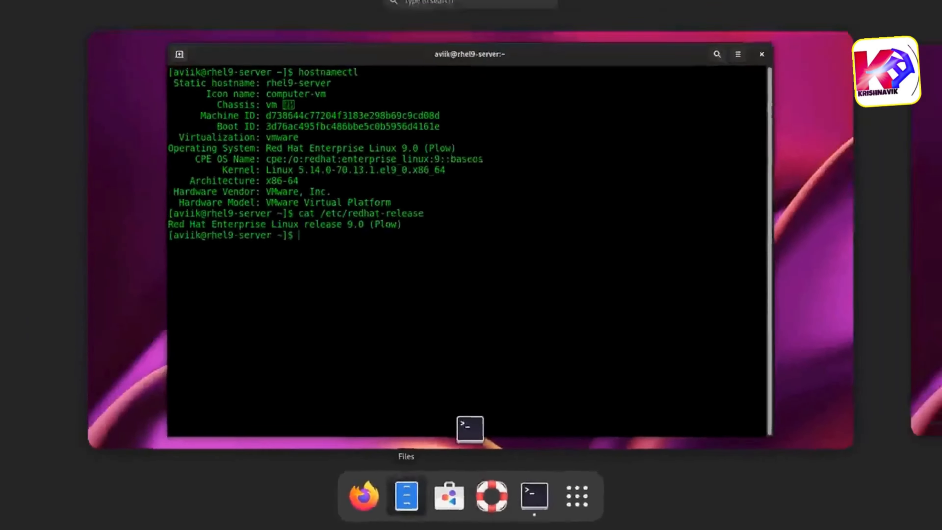
click(299, 445)
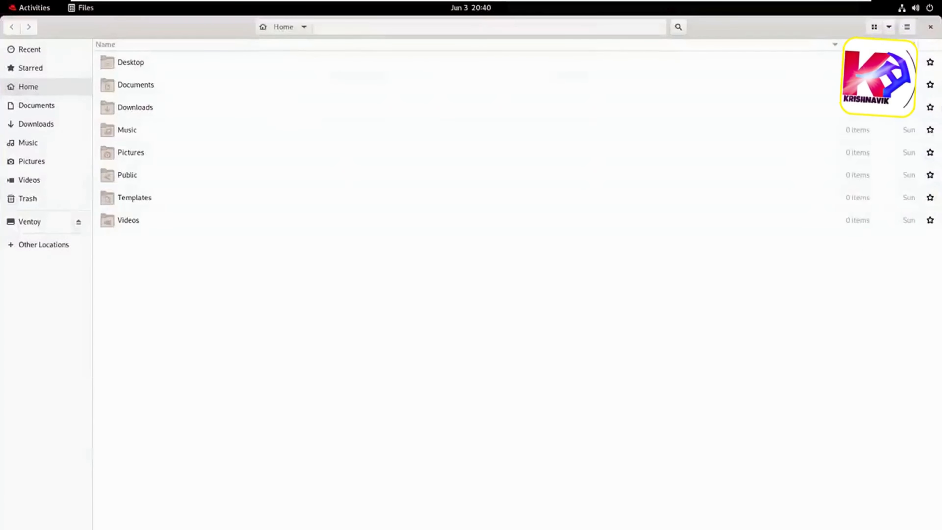
click(36, 124)
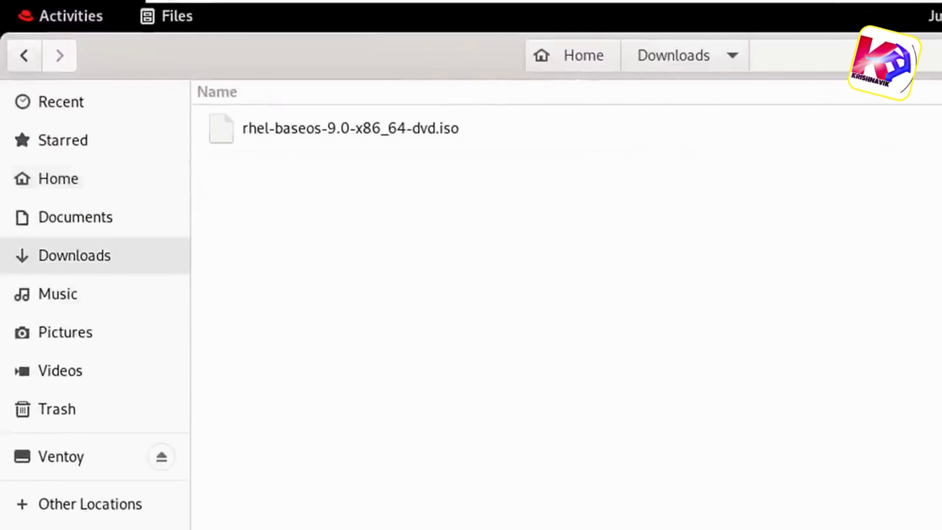
click(350, 128)
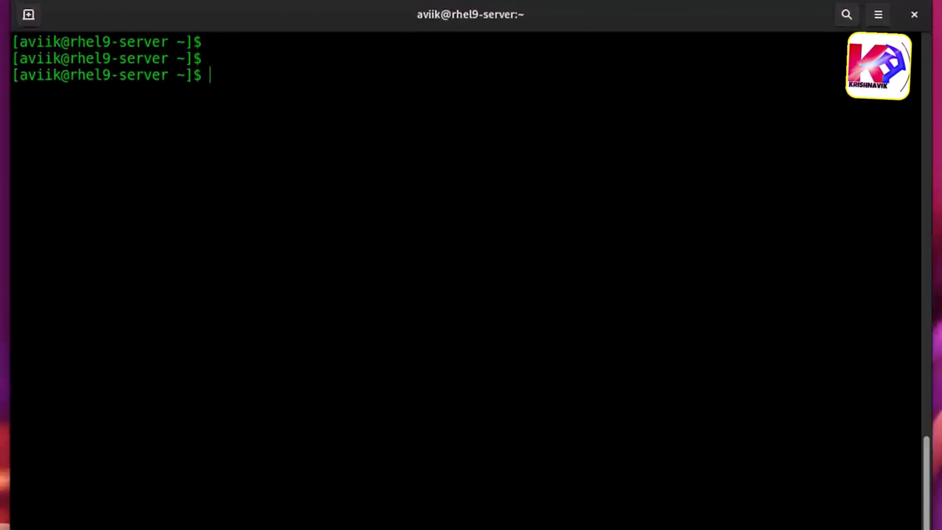
- Create the mount directory /mnt/disc_rhel9 in the terminal with sudo mkdir -p, authenticating with the sudo password
key(Return)
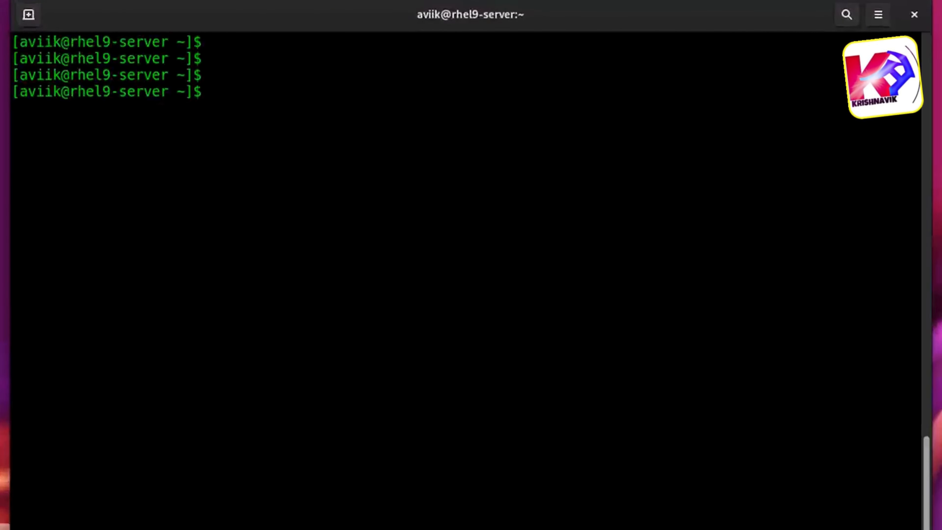
text(sudo )
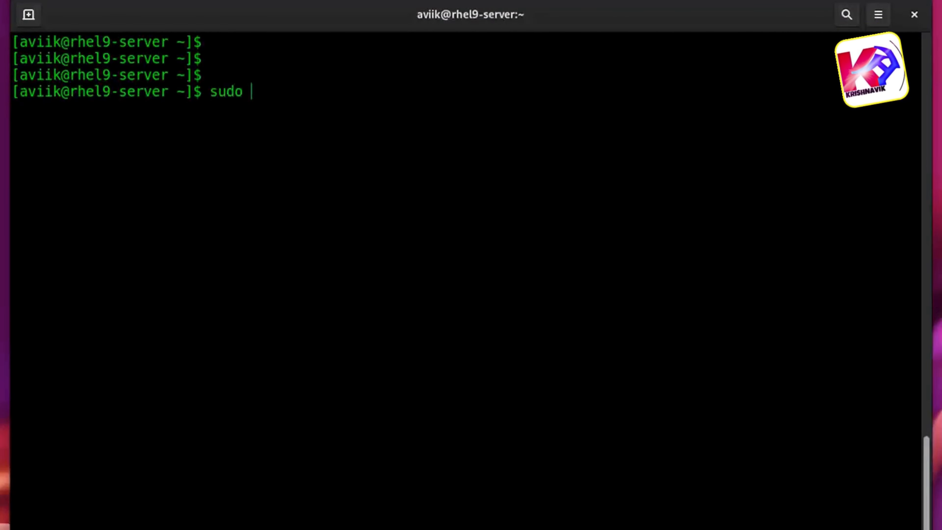
text(mkdir -p /)
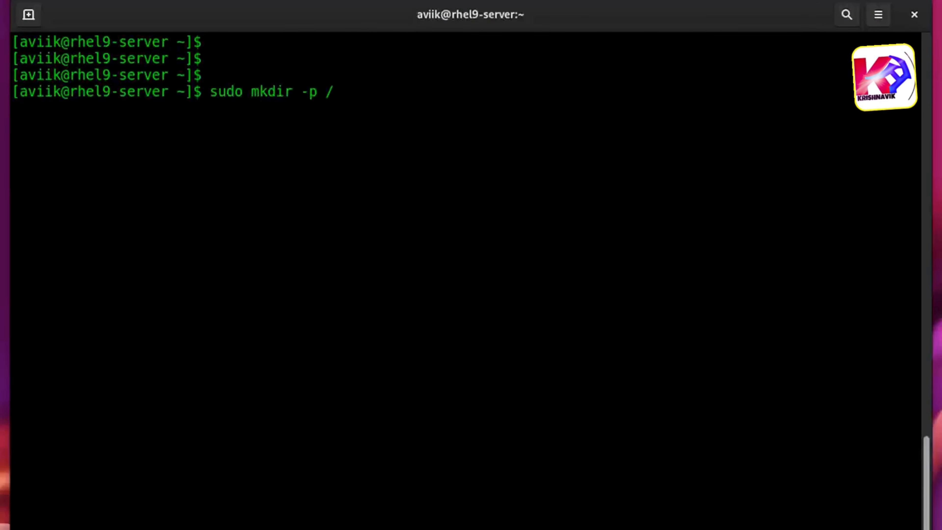
text(mnt/di)
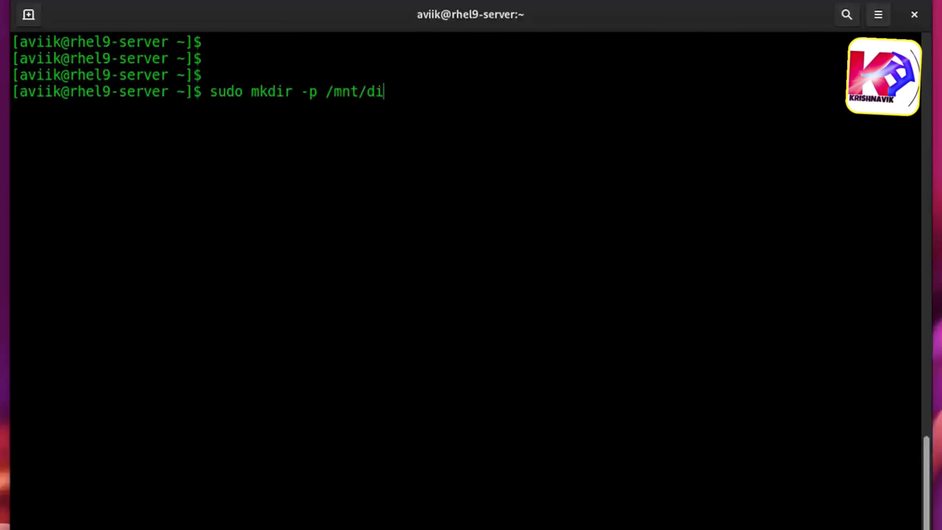
text(sc_rhel)
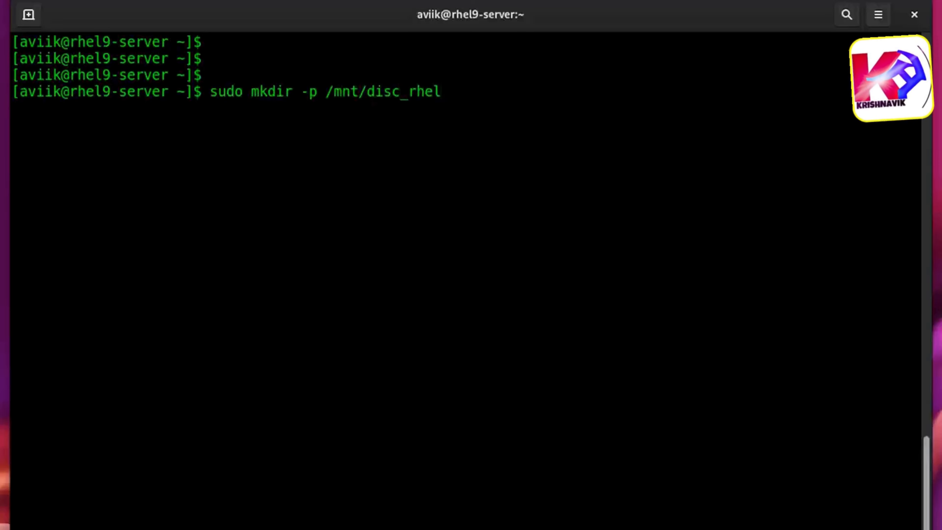
text(9)
key(Return)
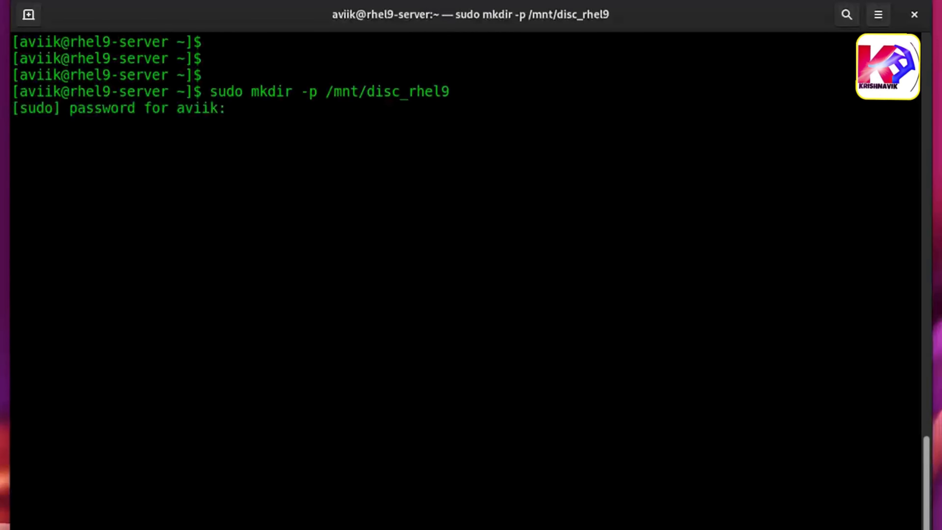
key(Return)
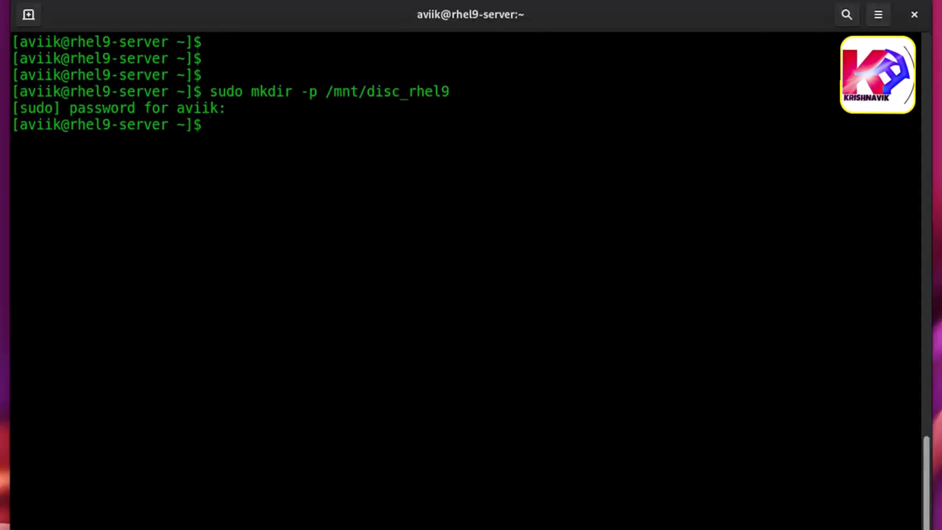
- Mount rhel-baseos-9.0-x86_64-dvd.iso from the home Downloads folder onto /mnt/disc_rhel9/ using sudo mount -o loop
text(sudo)
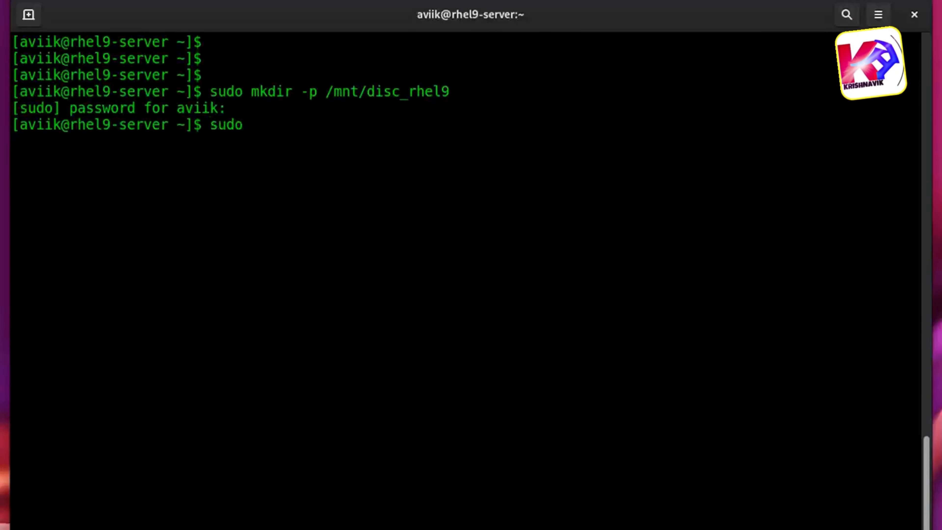
text( mount -o)
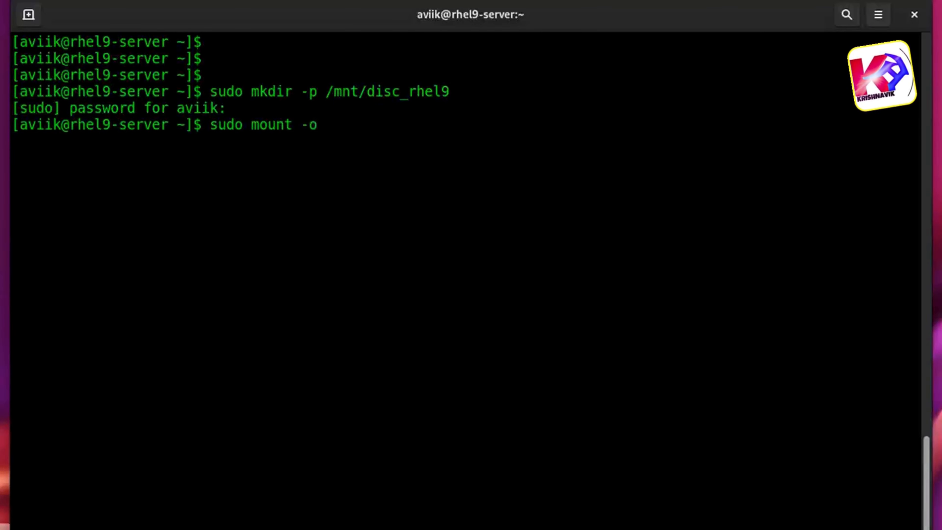
text( loop /)
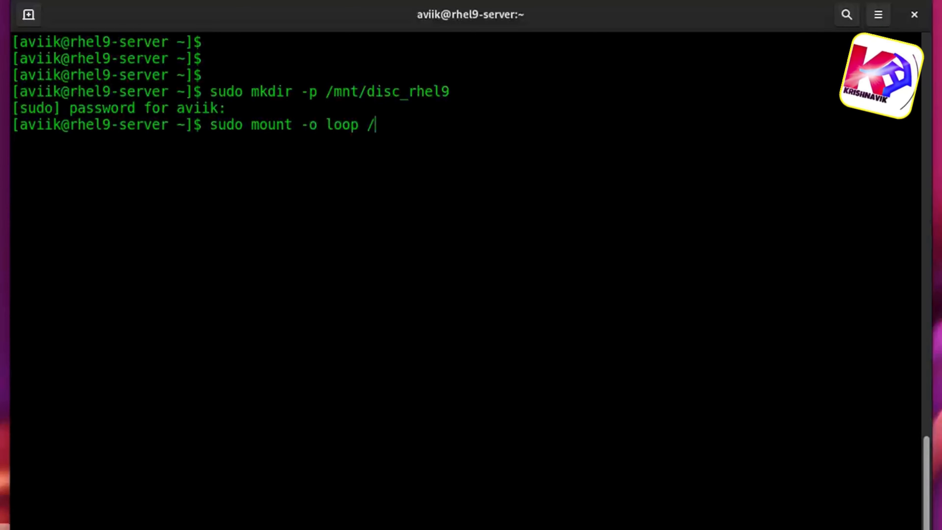
text(ho)
key(Tab)
text(a)
key(Tab)
text(Dow)
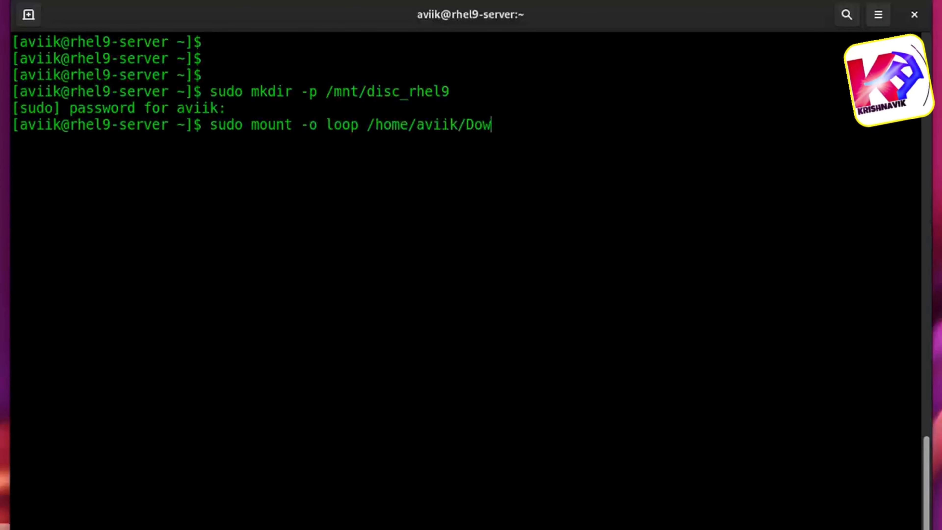
key(Tab)
text(r)
key(Tab)
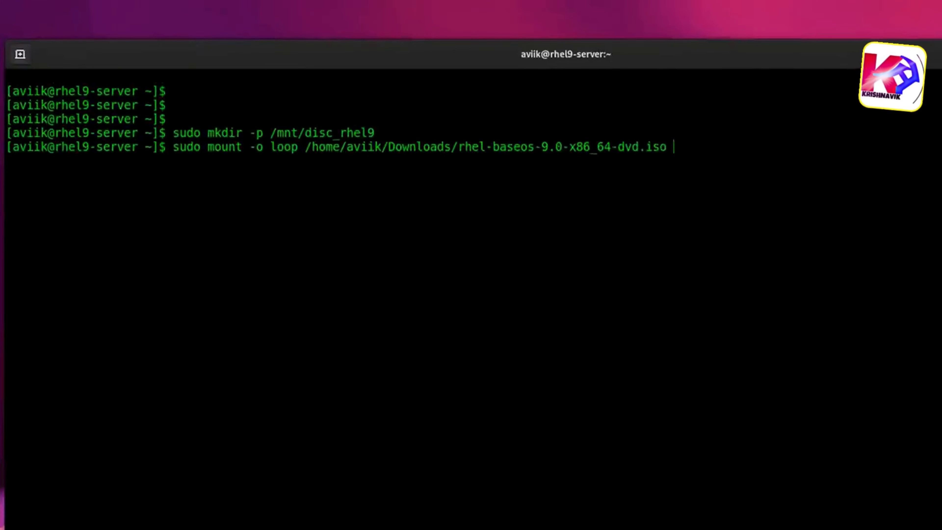
text(/mnt/)
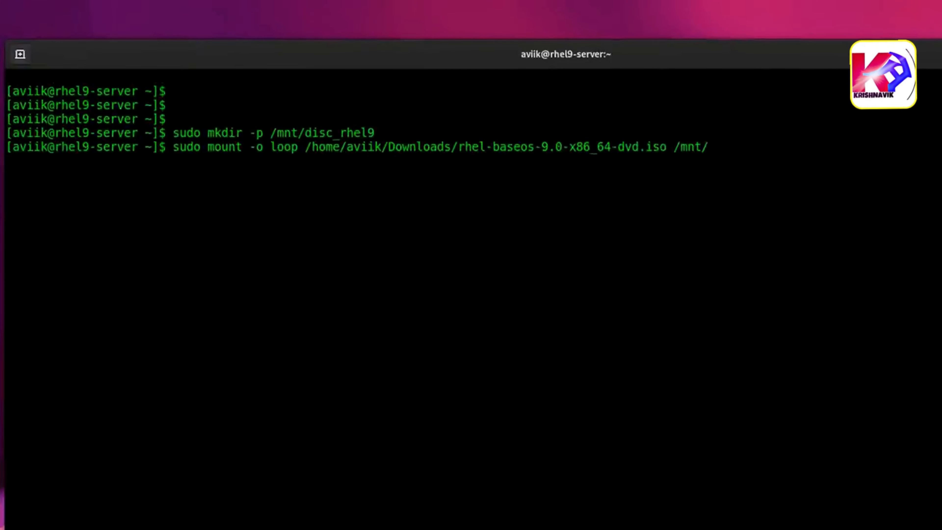
text(disc_rhel9/)
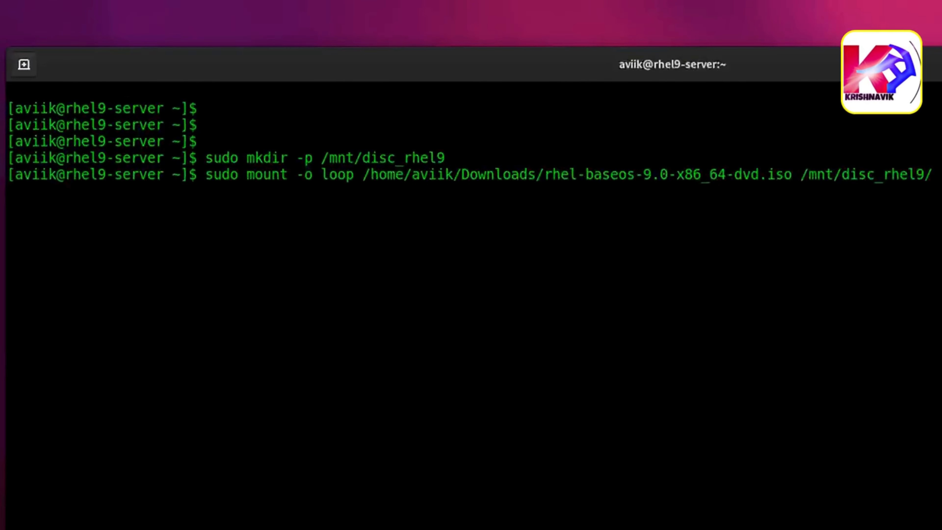
key(Return)
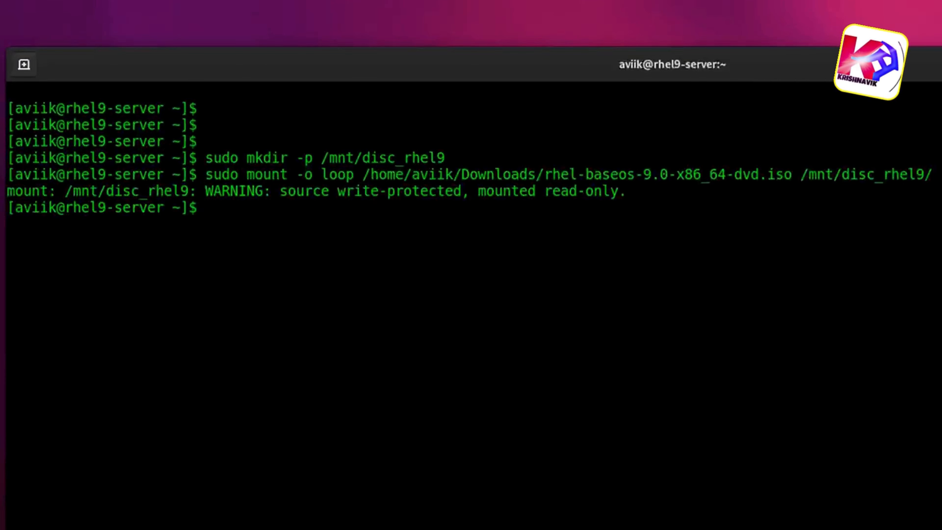
- List the contents of /mnt/disc_rhel9/ with ls to check the mounted disc
text(ls /)
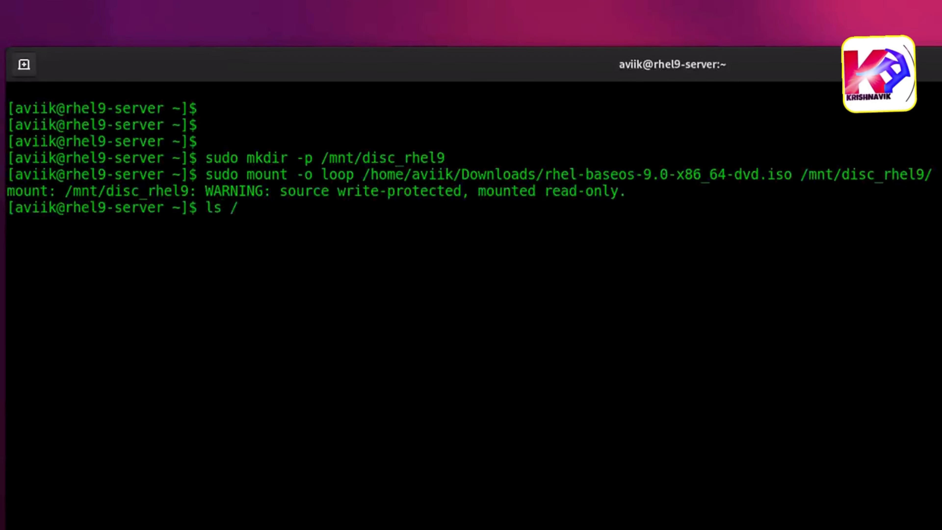
text(mn)
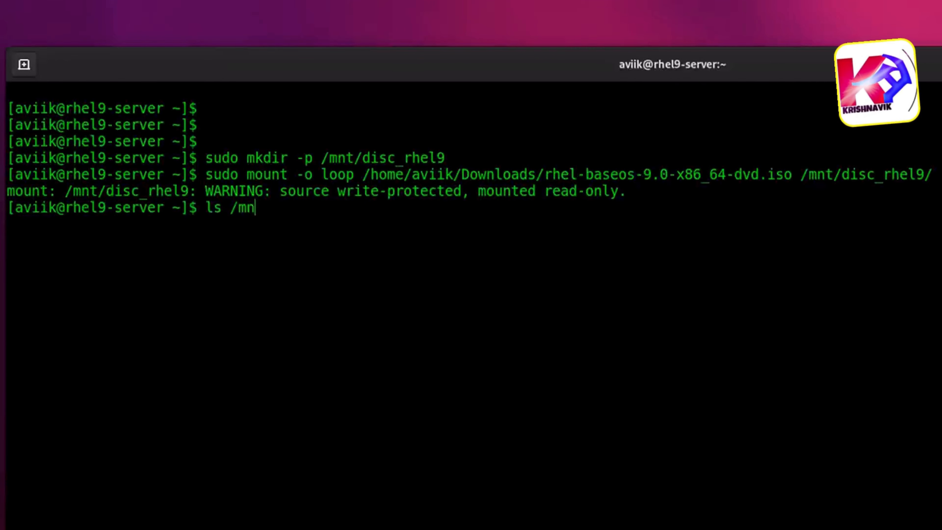
key(Tab)
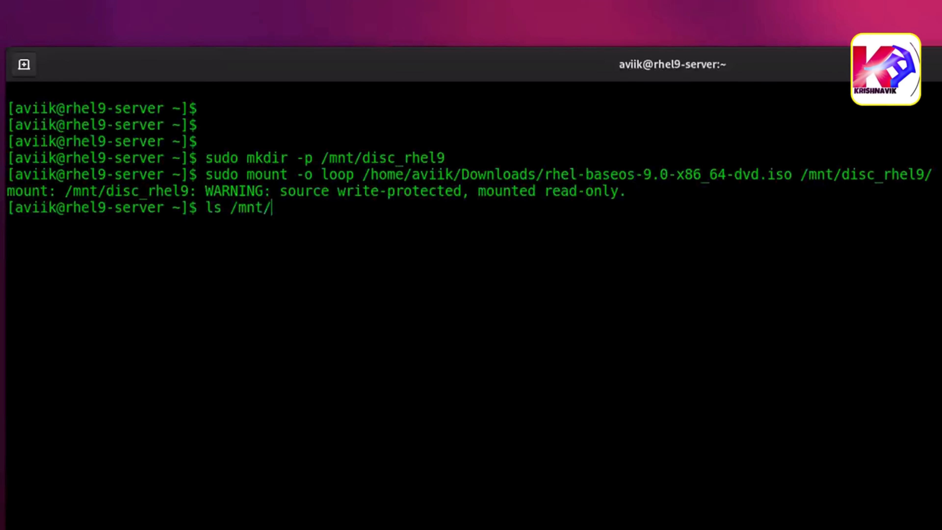
text(d)
key(Tab)
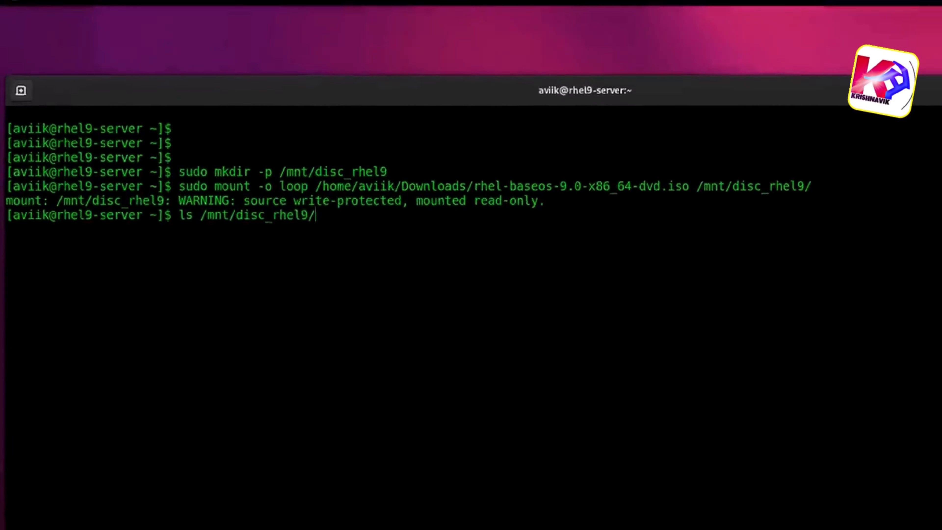
key(Return)
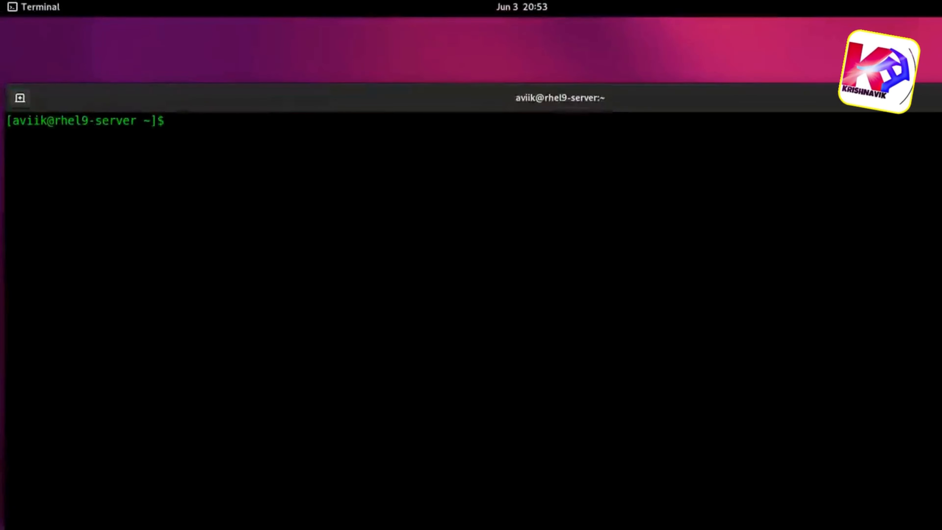
- Clear the terminal and open a new repository file /etc/yum.repos.d/rhel9_local.repo in vi with sudo
key(Return)
key(Return)
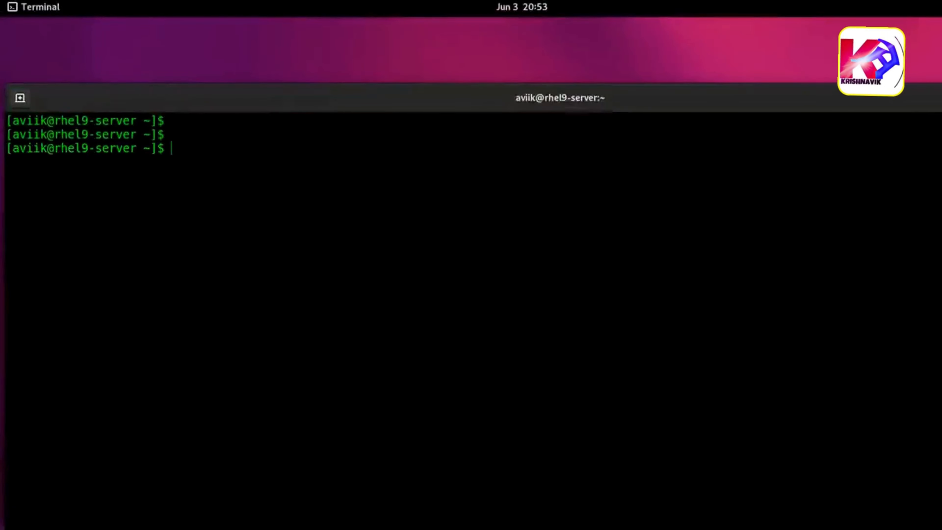
key(Return)
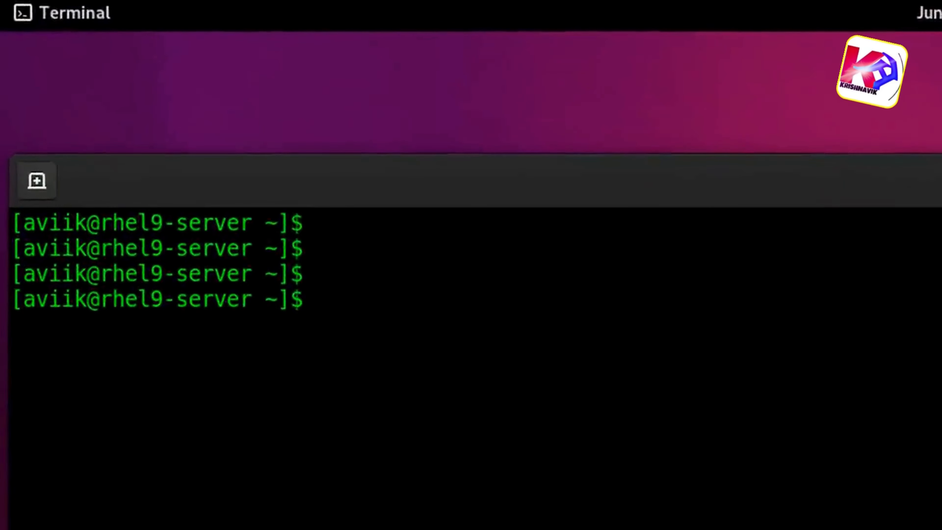
text(sudo )
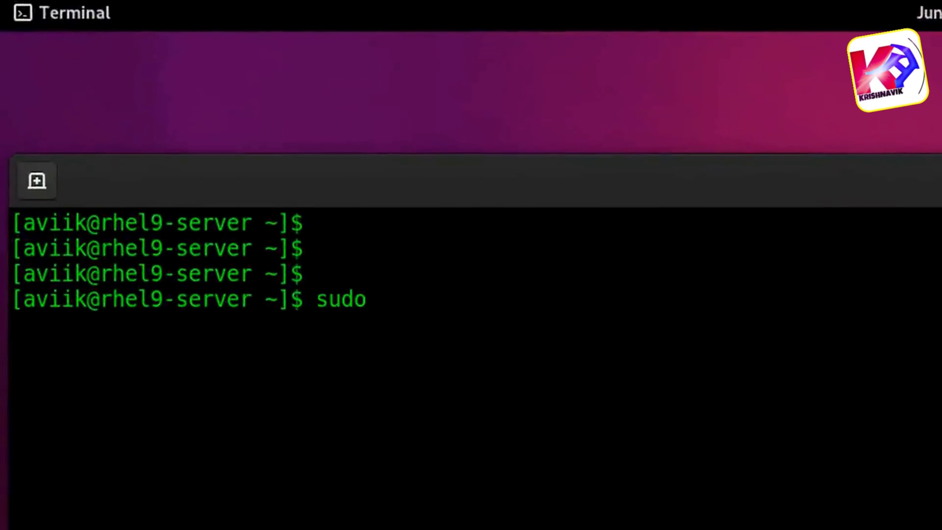
text(vi /e)
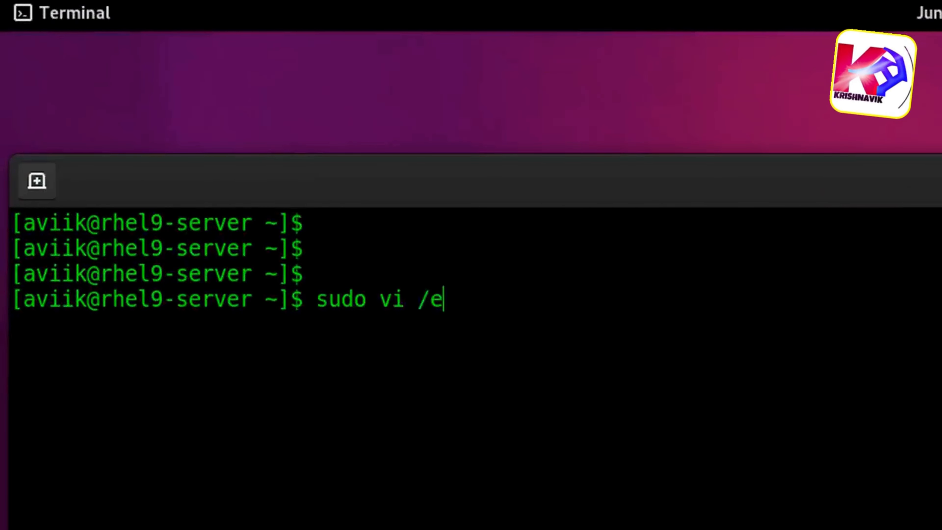
text(tc/yum)
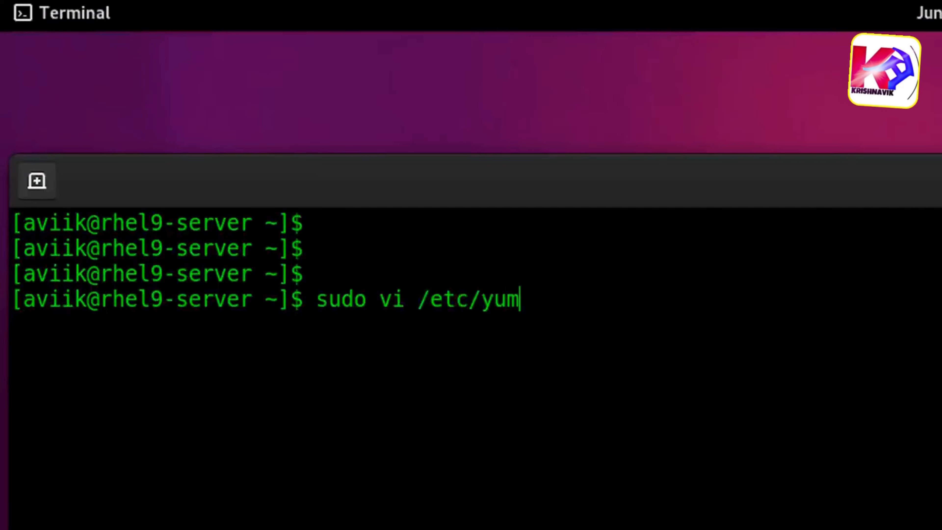
text(.re)
key(Tab)
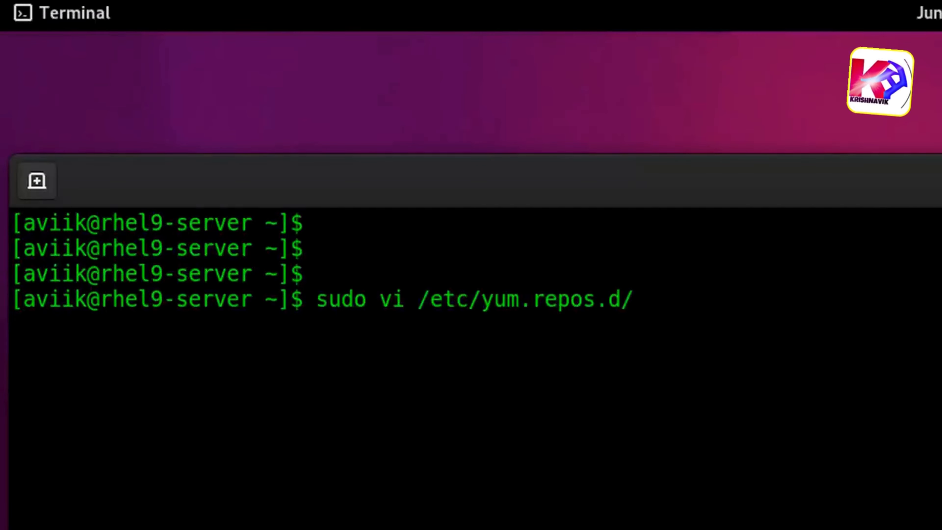
text(rhe)
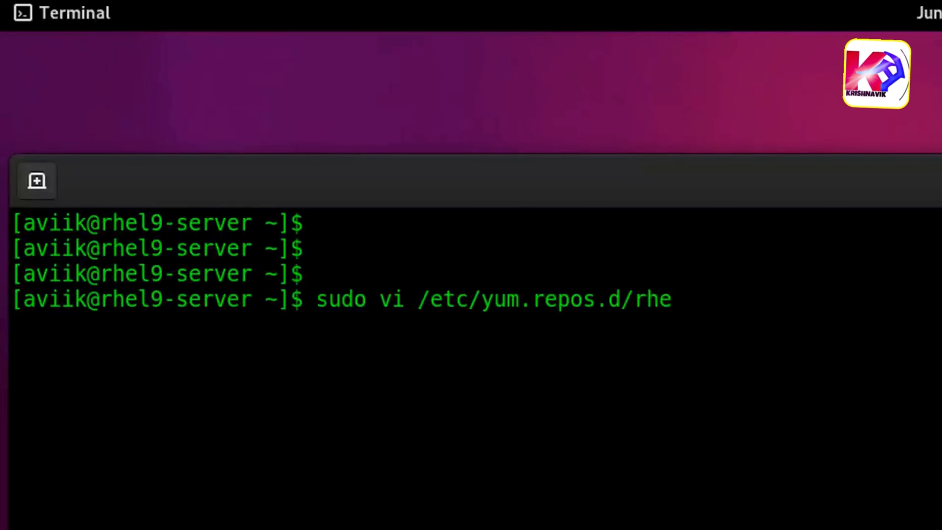
text(l9_local.repo)
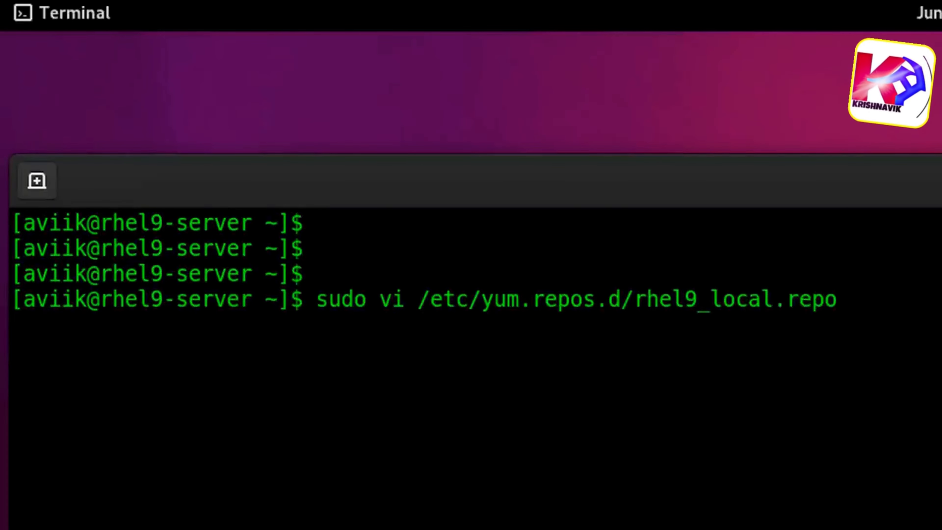
key(Return)
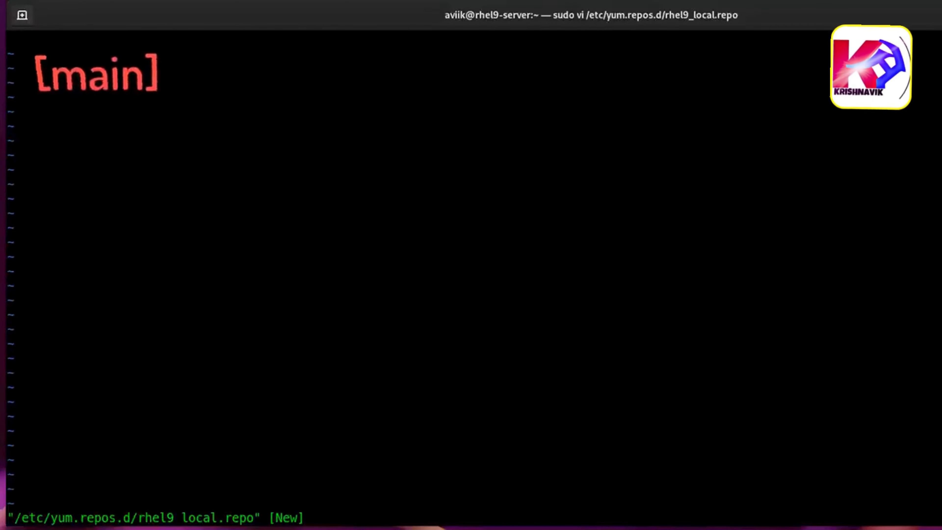
- Switch vi to insert mode and add two blank lines at the start of rhel9_local.repo
key(i)
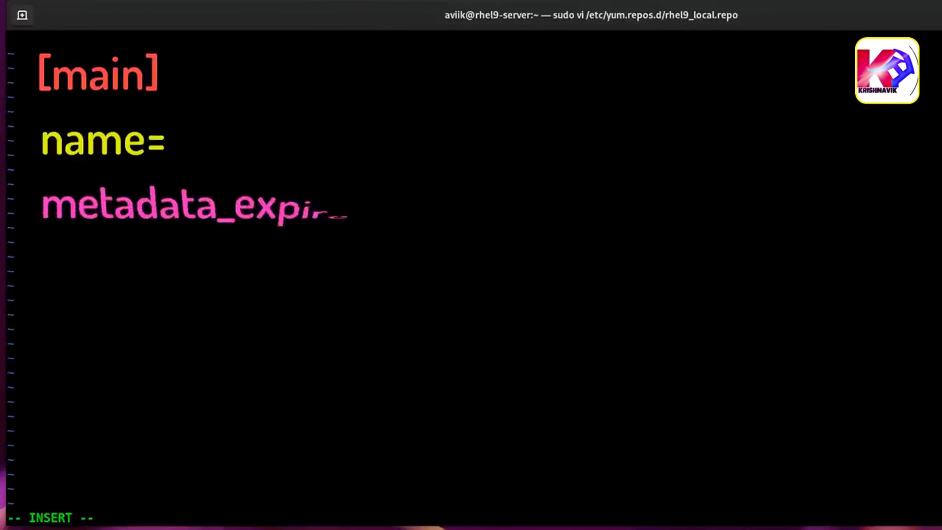
key(Return)
key(Return)
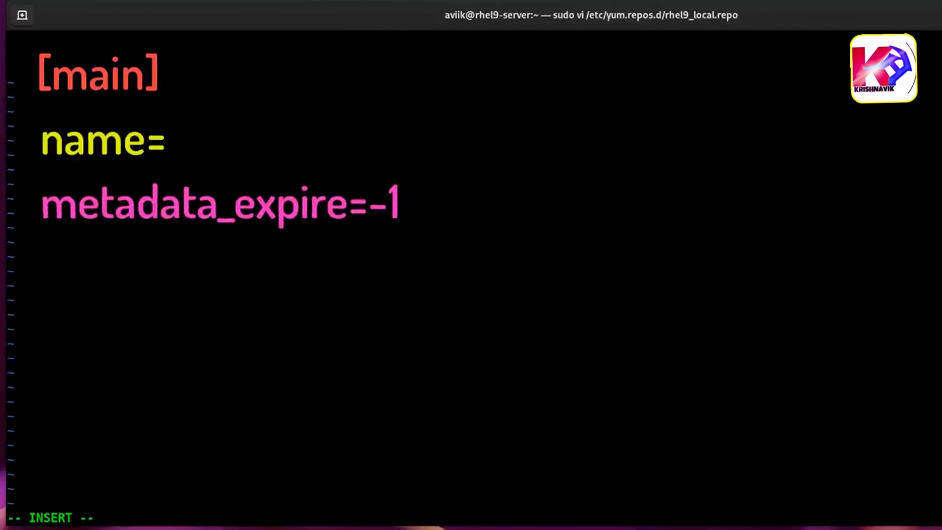